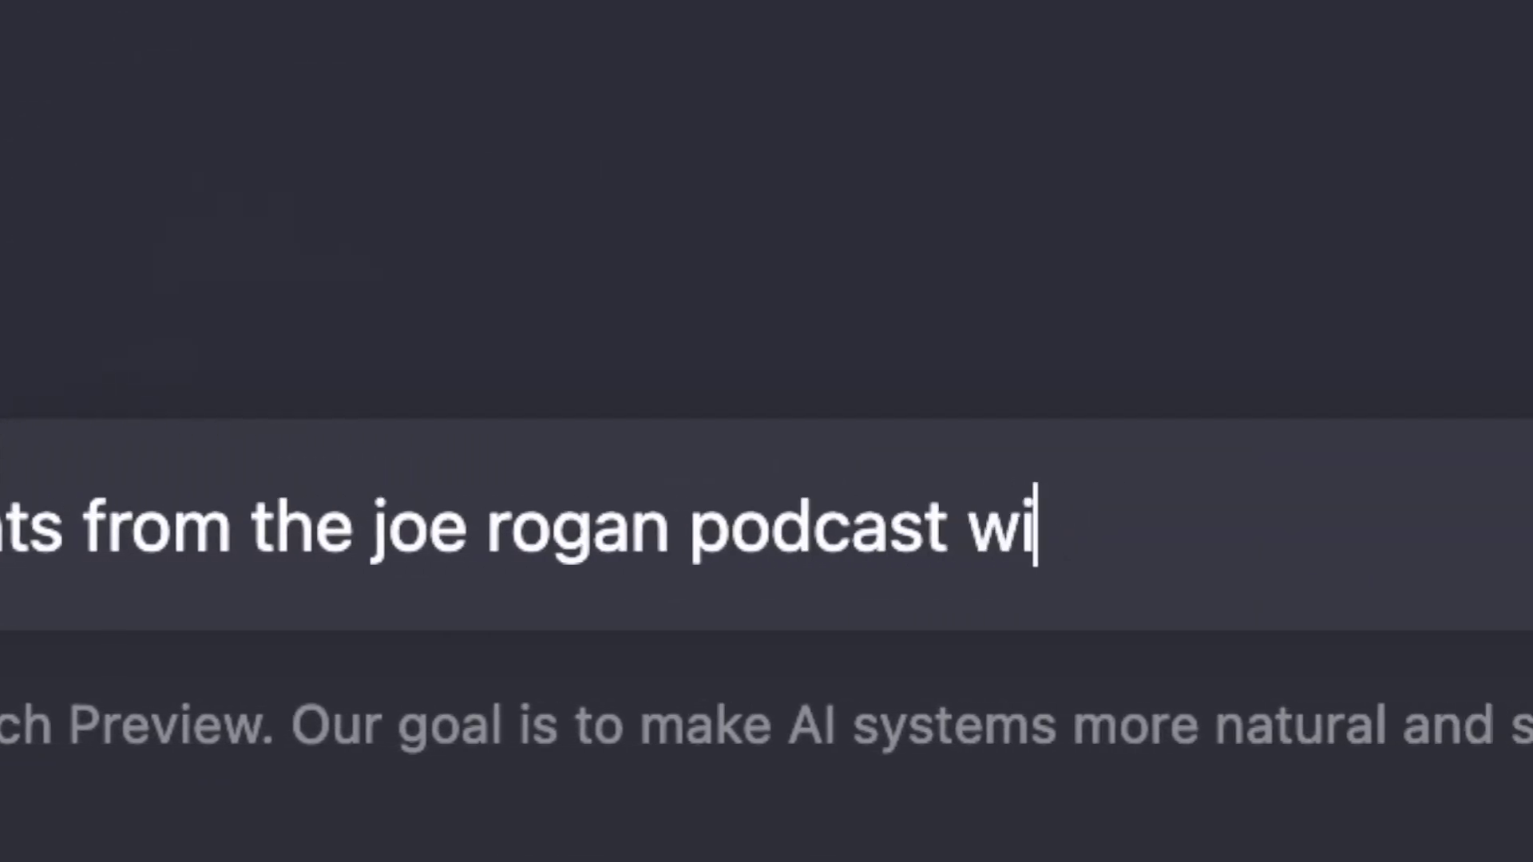
- Ask ChatGPT for moments from Robert Downey Jr.'s Joe Rogan podcast appearance
{"action": "type", "text": "rt downey jr"}
{"action": "key", "text": "Return"}
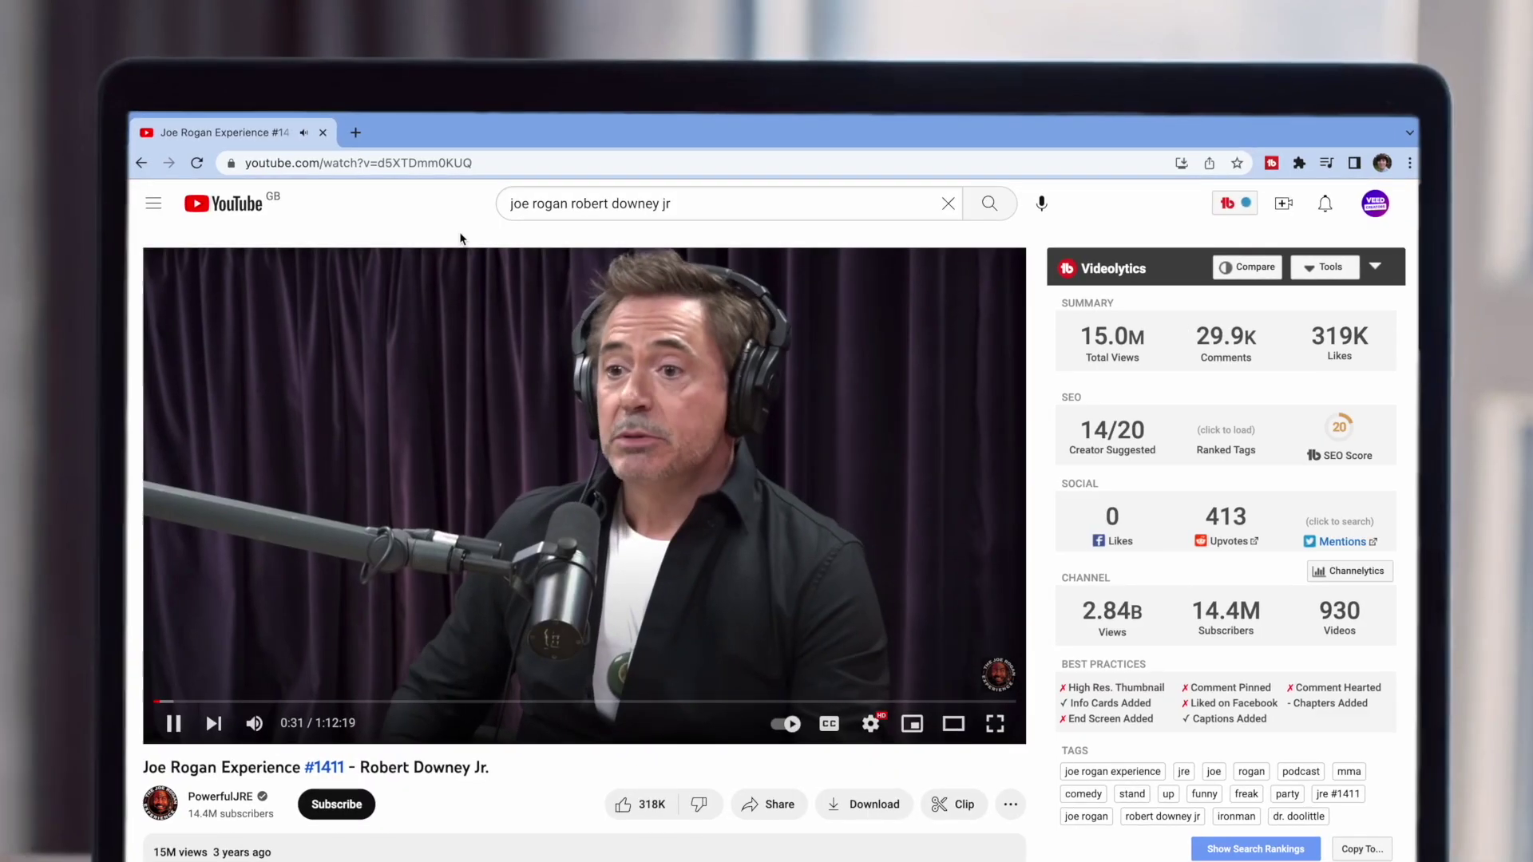
- Copy the YouTube video link and fetch its transcript on youtubetranscript.com
{"action": "left_click", "coordinate": [383, 158]}
{"action": "right_click", "coordinate": [366, 158]}
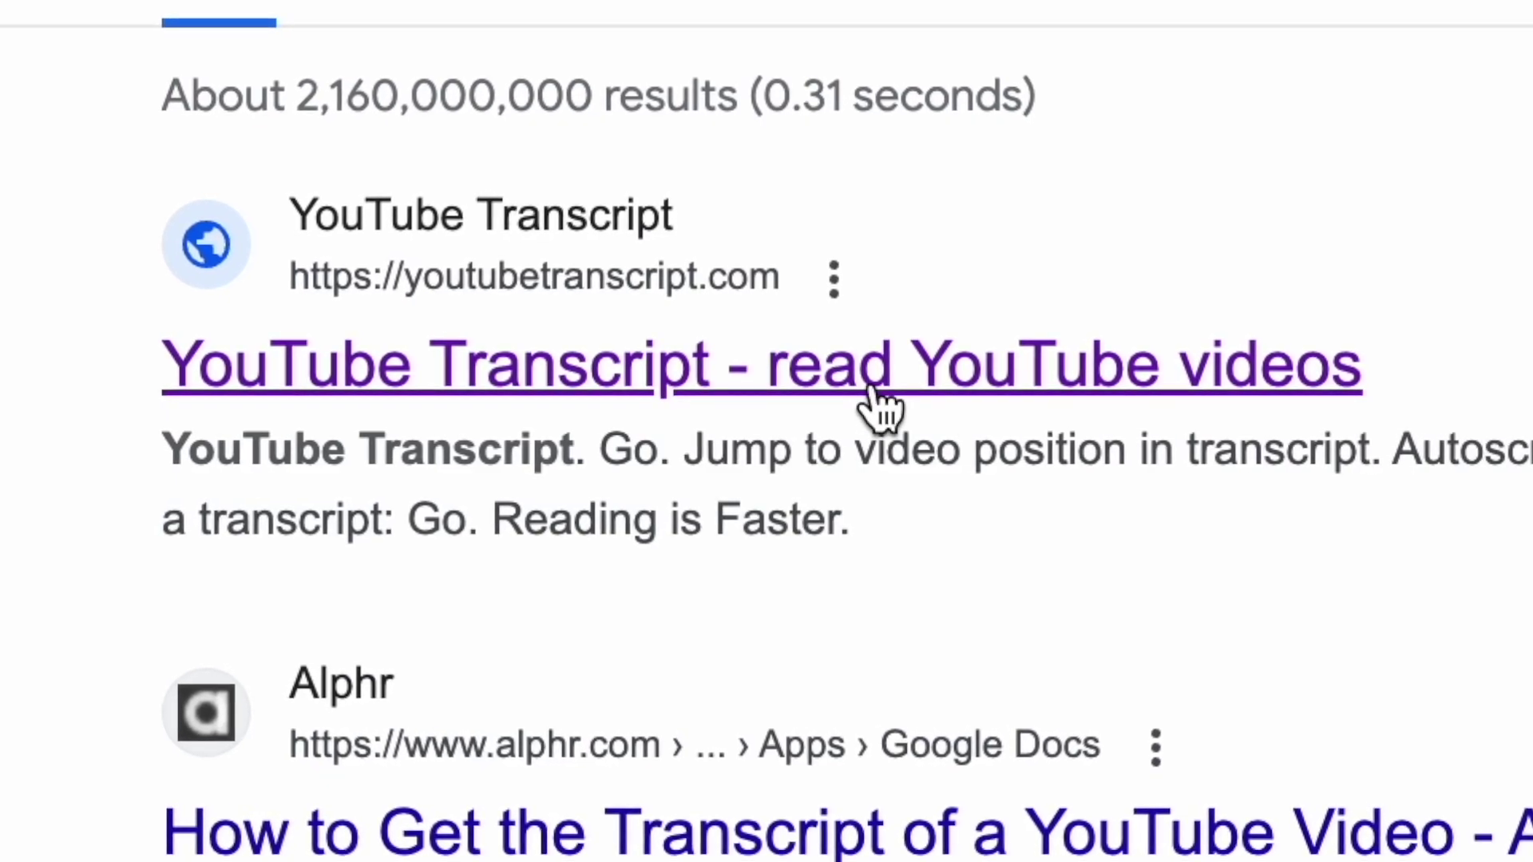
{"action": "left_click", "coordinate": [871, 389]}
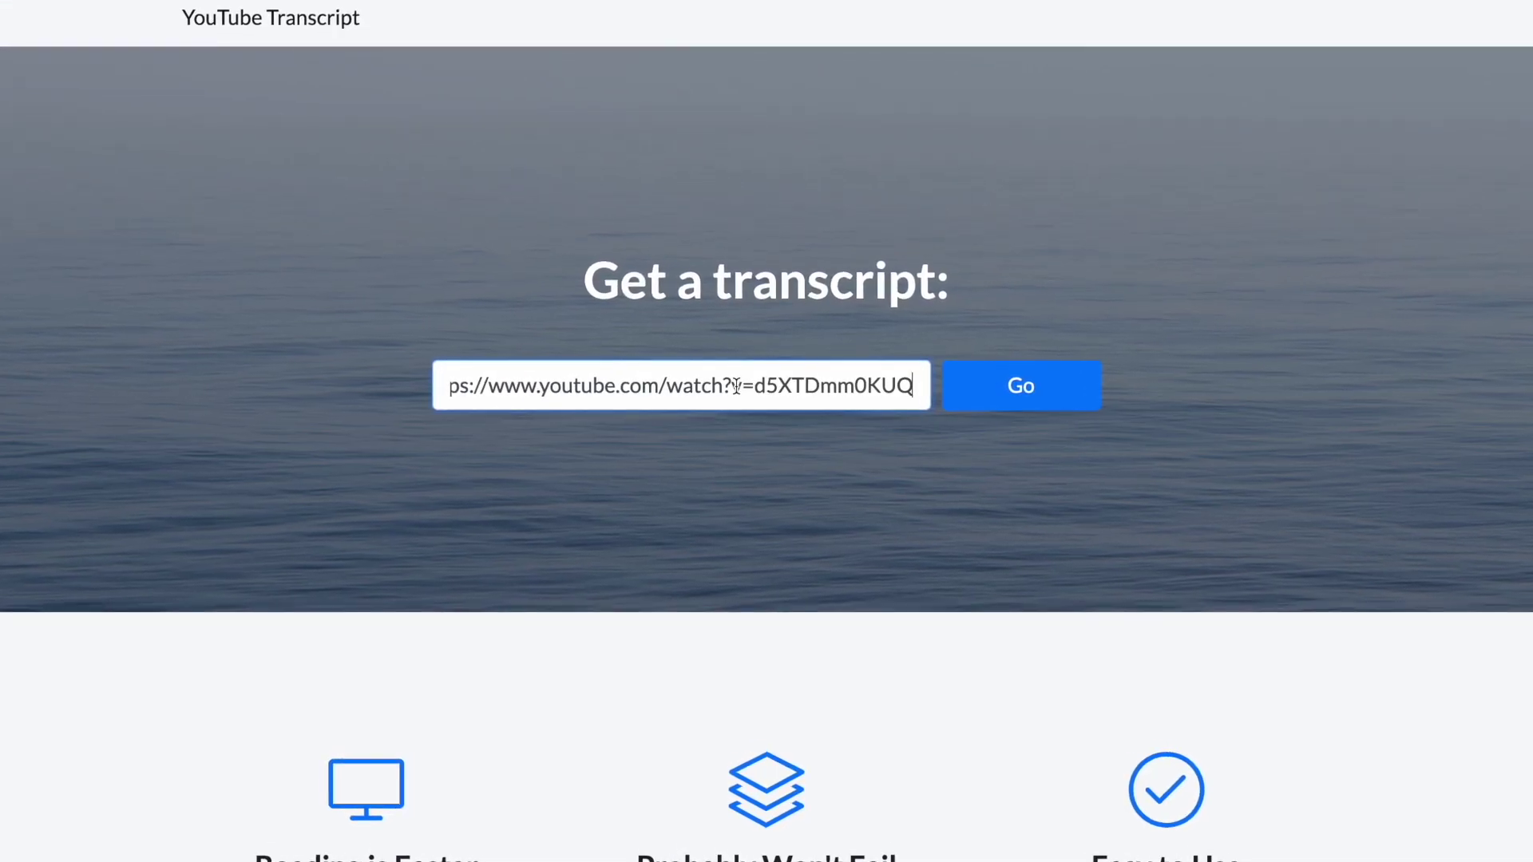
{"action": "left_click", "coordinate": [1072, 398]}
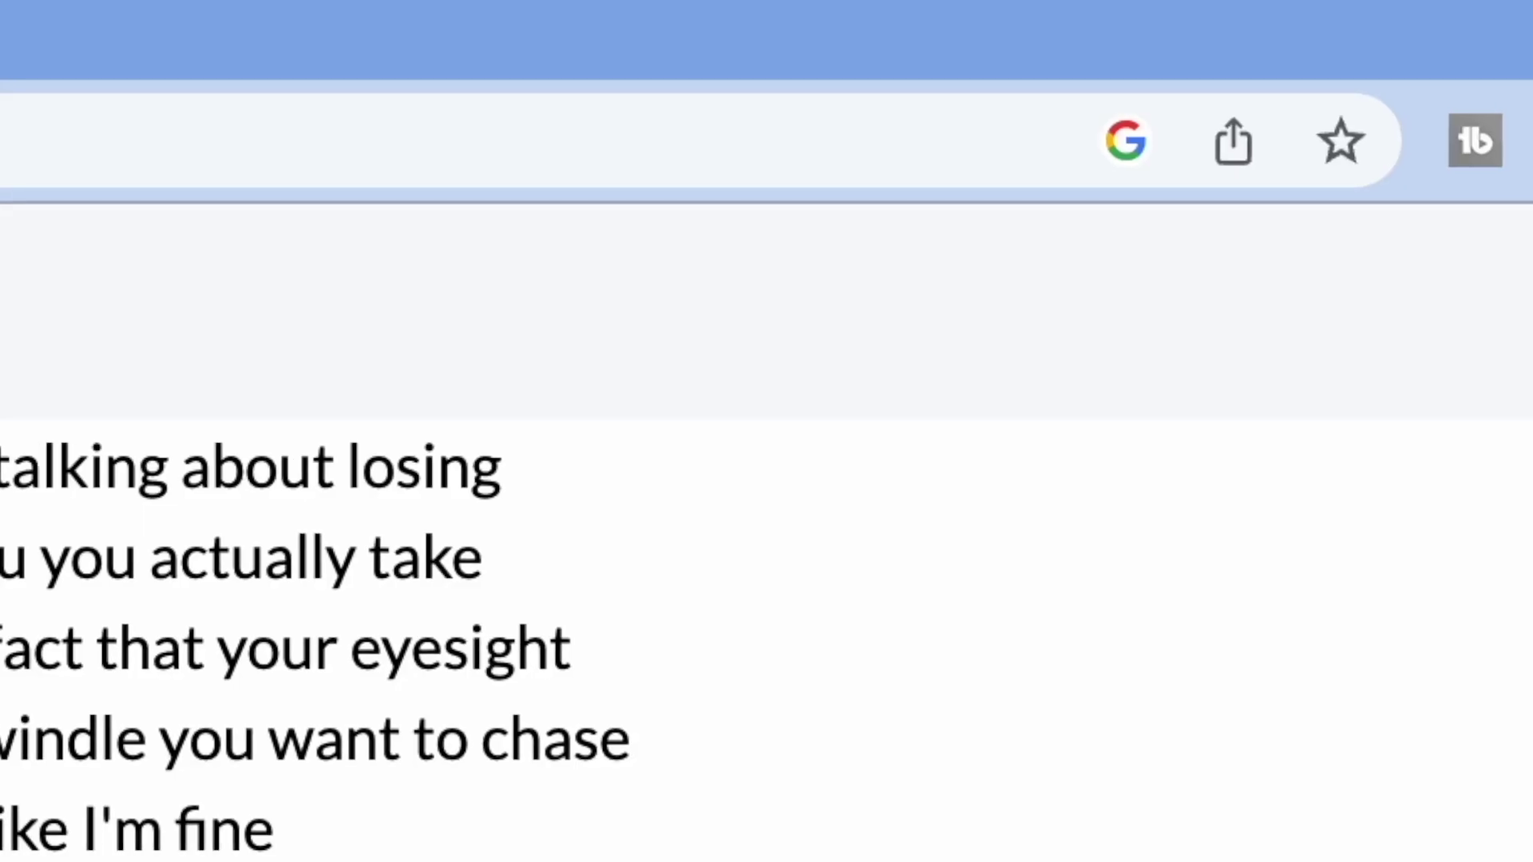
- Search the transcript for 'marvel', step through the matches, and pause the video at 45:08
{"action": "key", "text": "ctrl+f"}
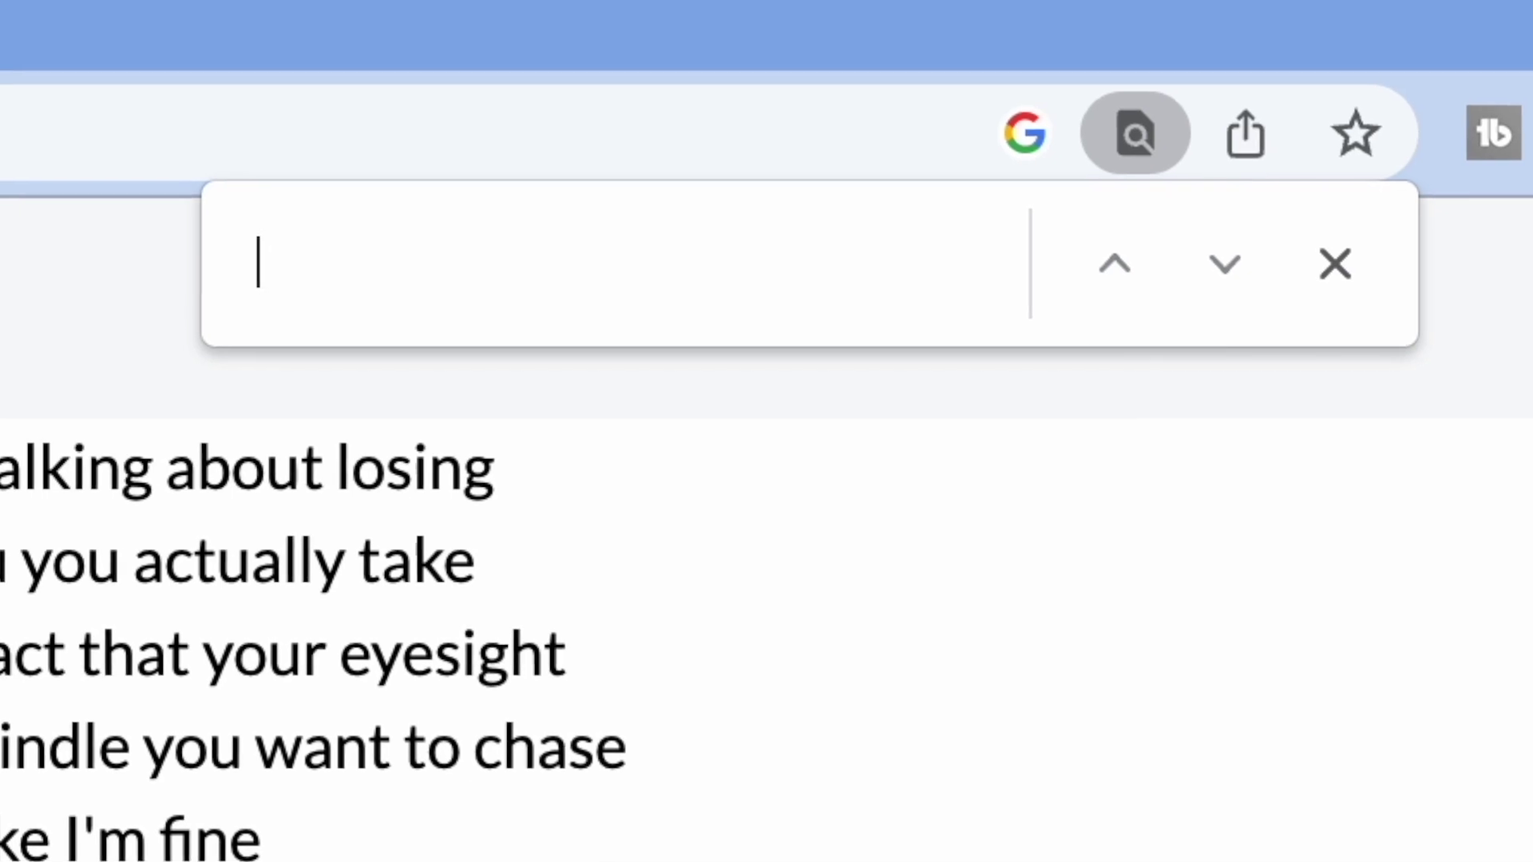
{"action": "type", "text": "marvel"}
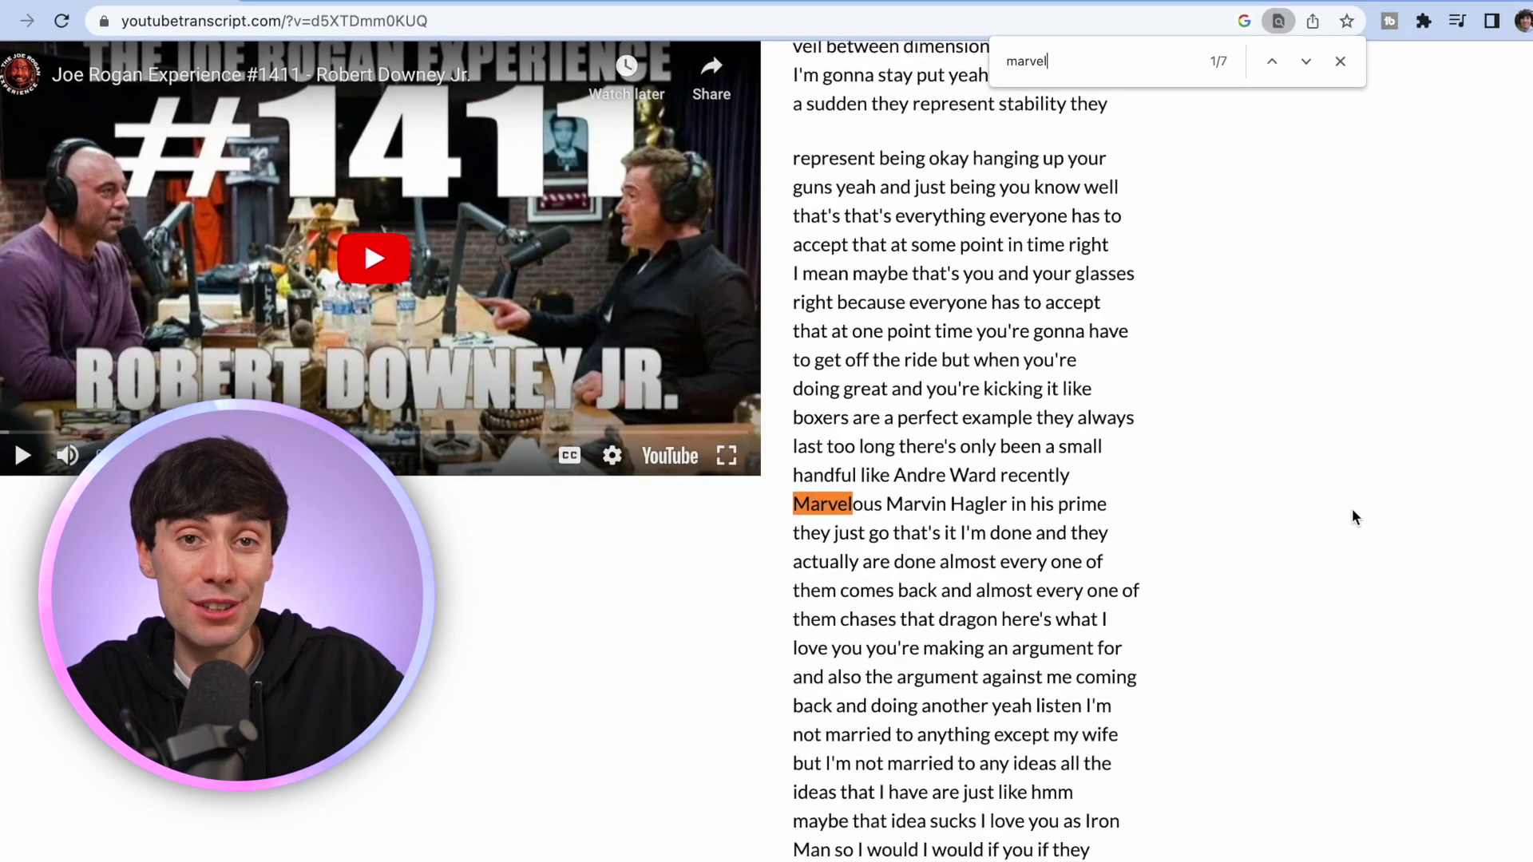
{"action": "left_click", "coordinate": [1306, 60]}
{"action": "left_click", "coordinate": [1319, 53]}
{"action": "left_click", "coordinate": [1319, 52]}
{"action": "left_click", "coordinate": [1319, 53]}
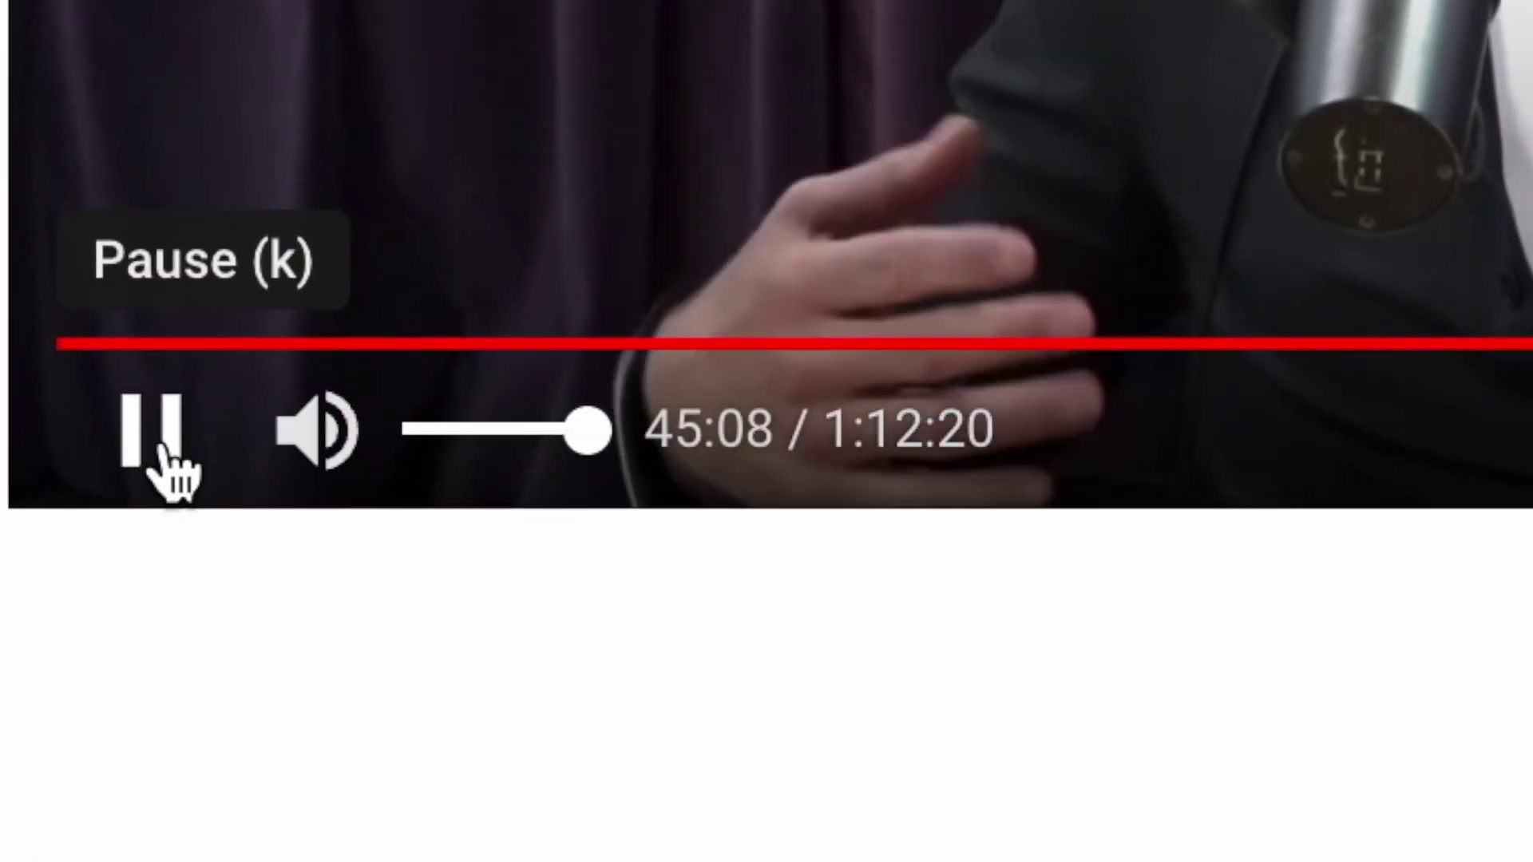
{"action": "left_click", "coordinate": [162, 447]}
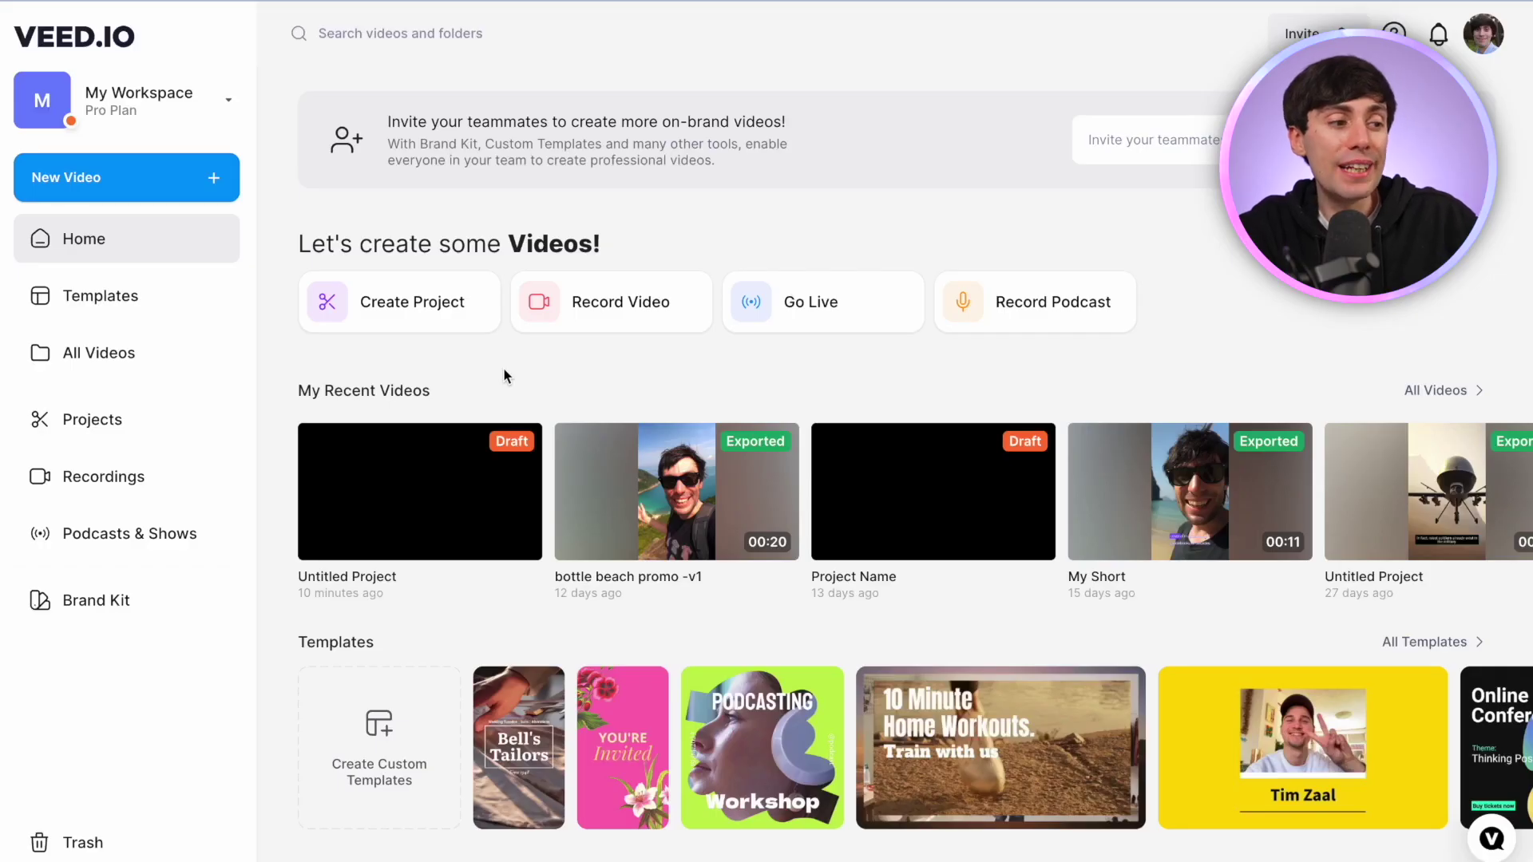
- Create a new VEED project and upload Robert Downey Jr.mp4 to it
{"action": "left_click", "coordinate": [199, 198]}
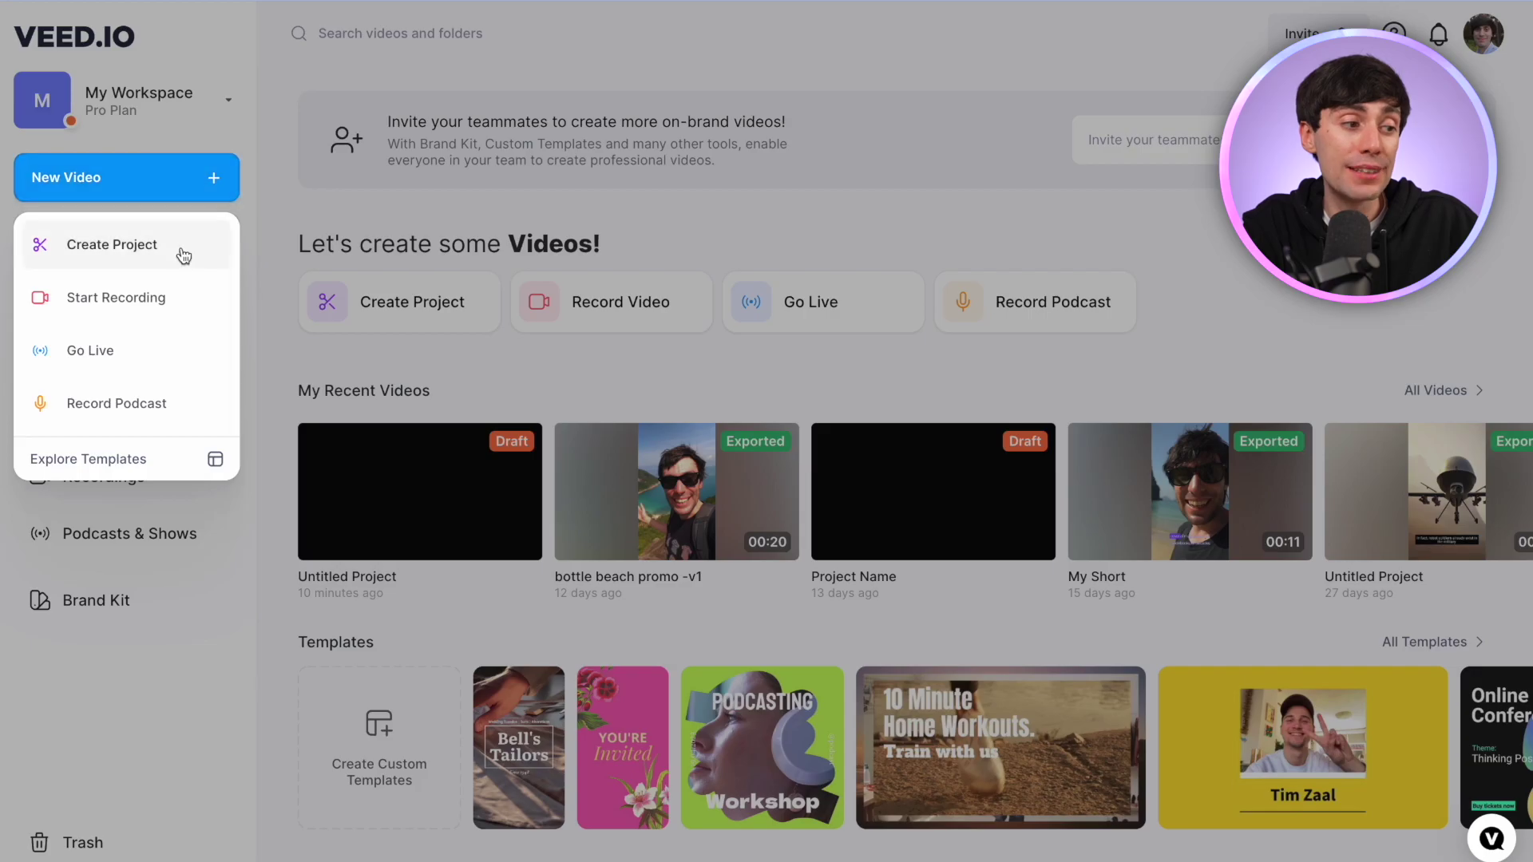
{"action": "left_click", "coordinate": [183, 253]}
{"action": "left_click", "coordinate": [1007, 238]}
{"action": "left_click", "coordinate": [621, 263]}
{"action": "left_click", "coordinate": [1100, 616]}
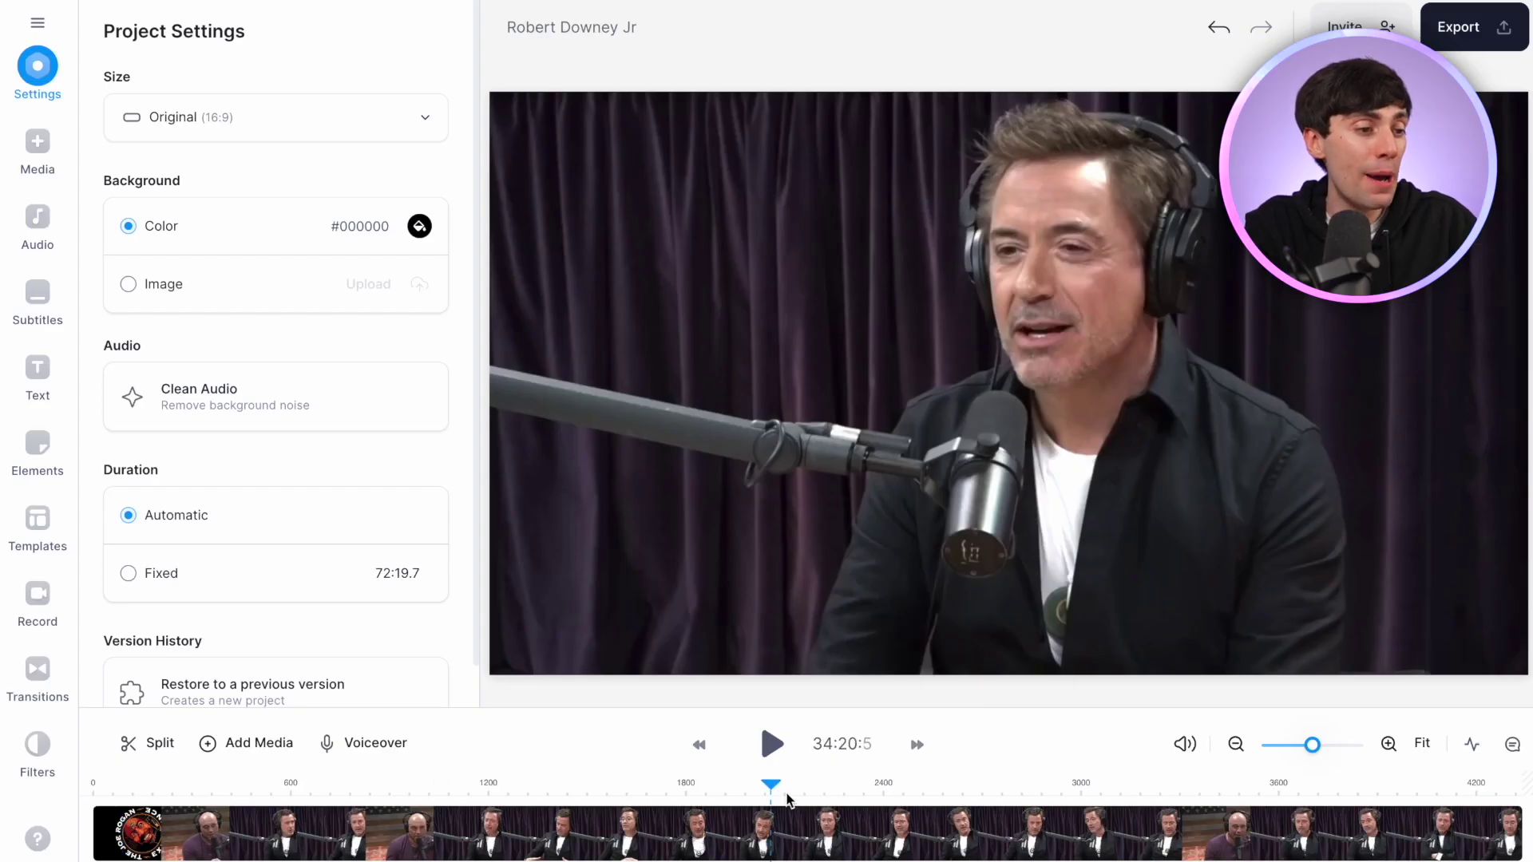
- Trim the podcast to the excerpt from about 45:01, starting at 0 and ending at 00:48
{"action": "left_click_drag", "start_coordinate": [975, 787], "coordinate": [985, 786]}
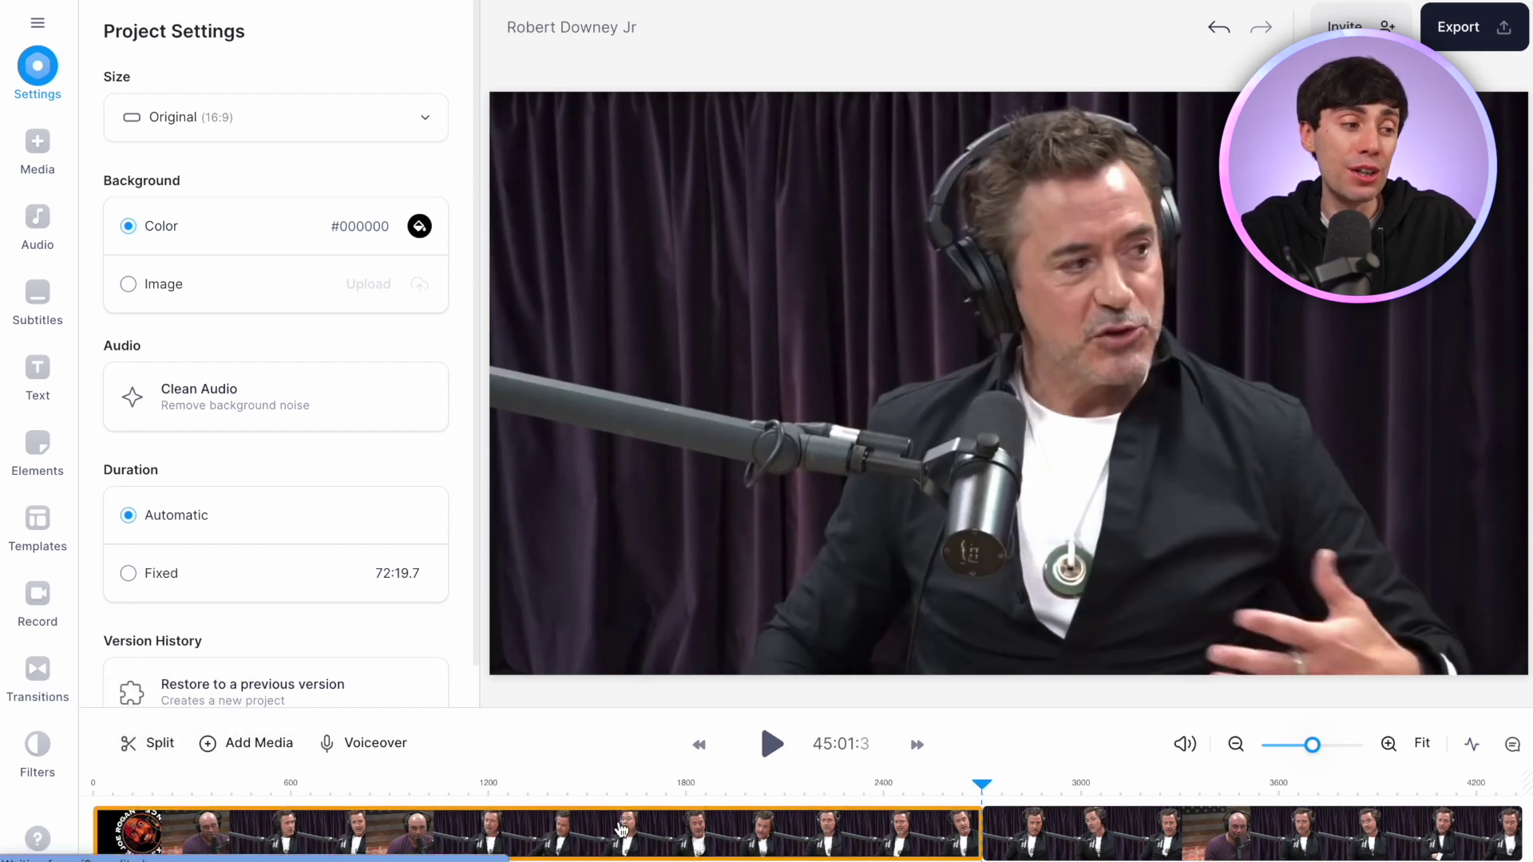
{"action": "key", "text": "Delete"}
{"action": "left_click_drag", "start_coordinate": [1056, 827], "coordinate": [158, 819]}
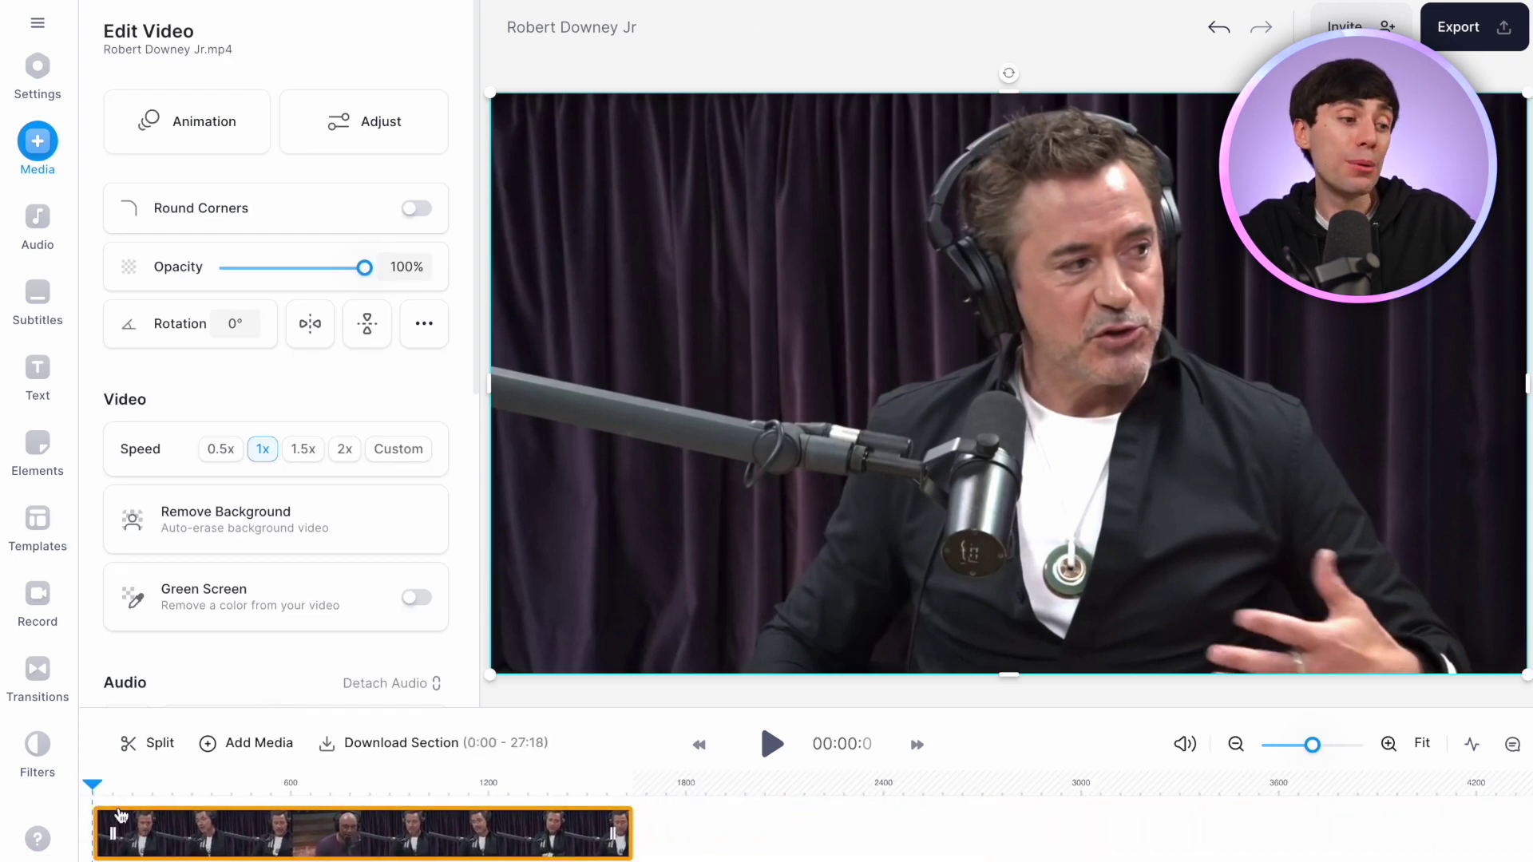
{"action": "left_click_drag", "start_coordinate": [99, 790], "coordinate": [111, 790]}
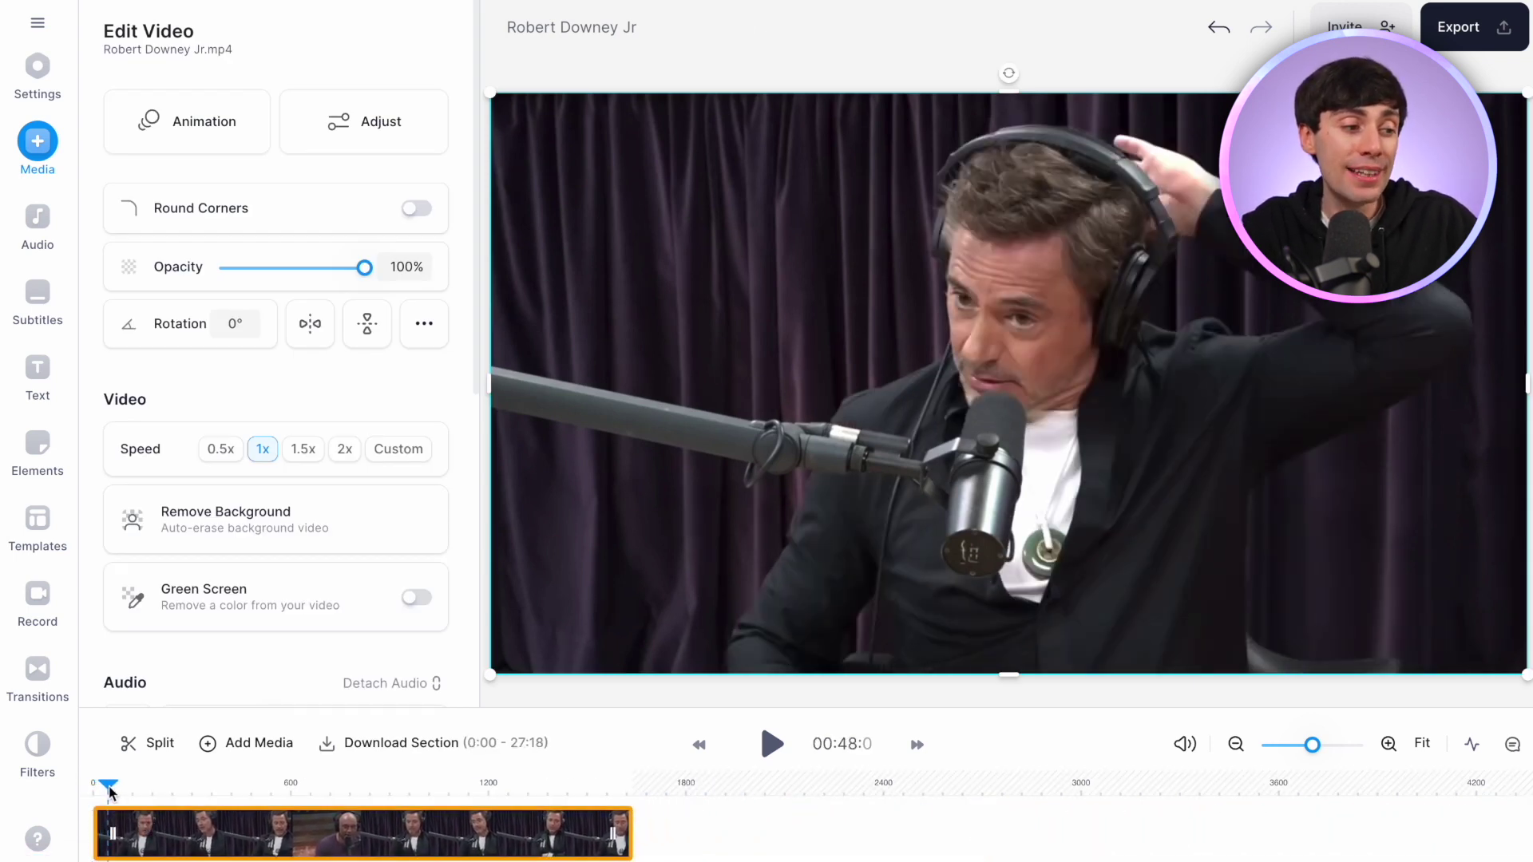
{"action": "left_click", "coordinate": [149, 758]}
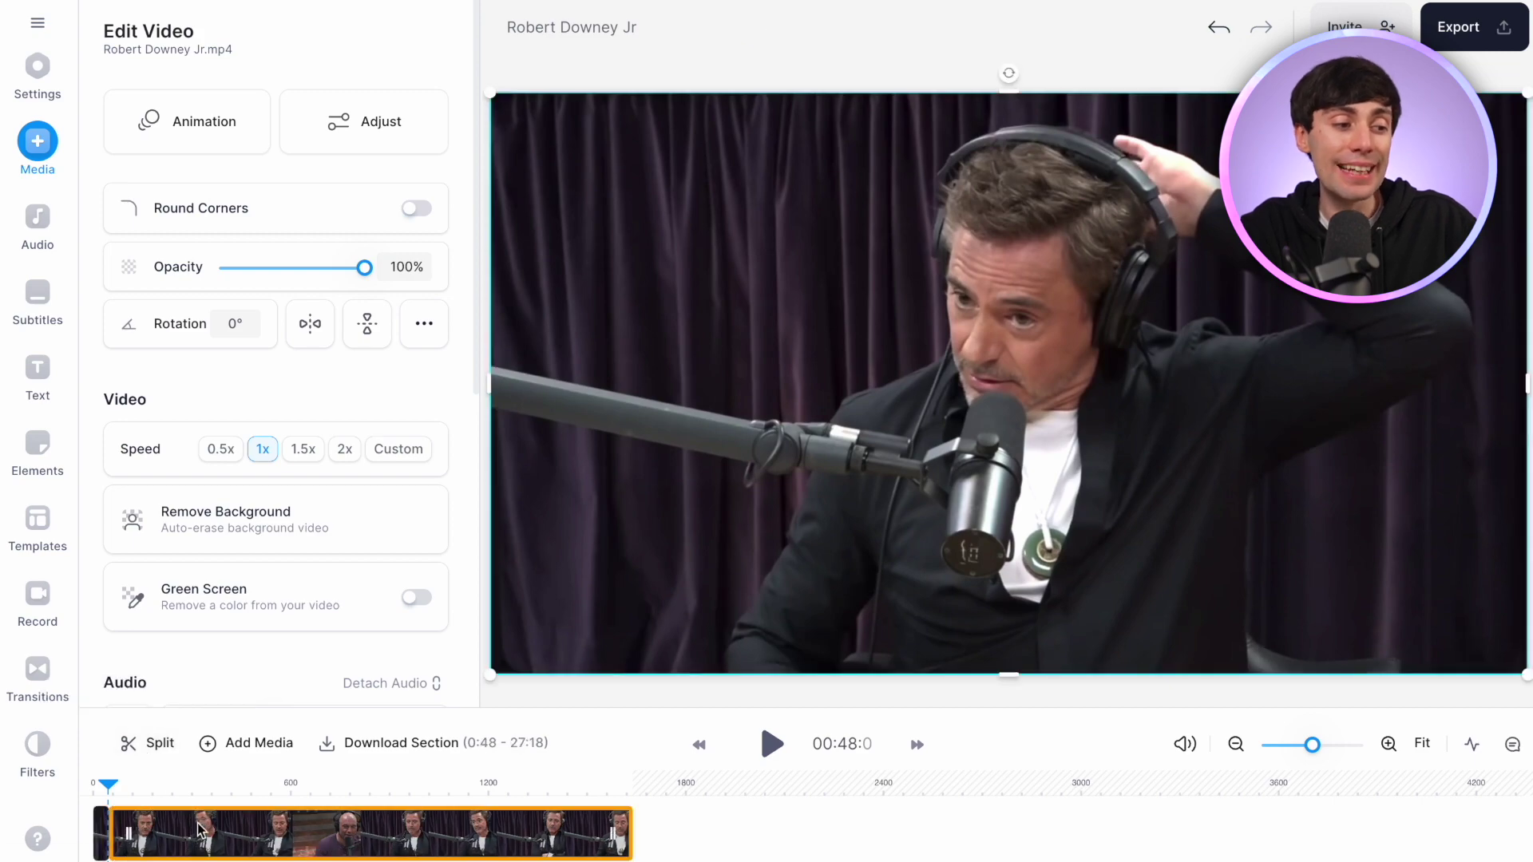
{"action": "key", "text": "Delete"}
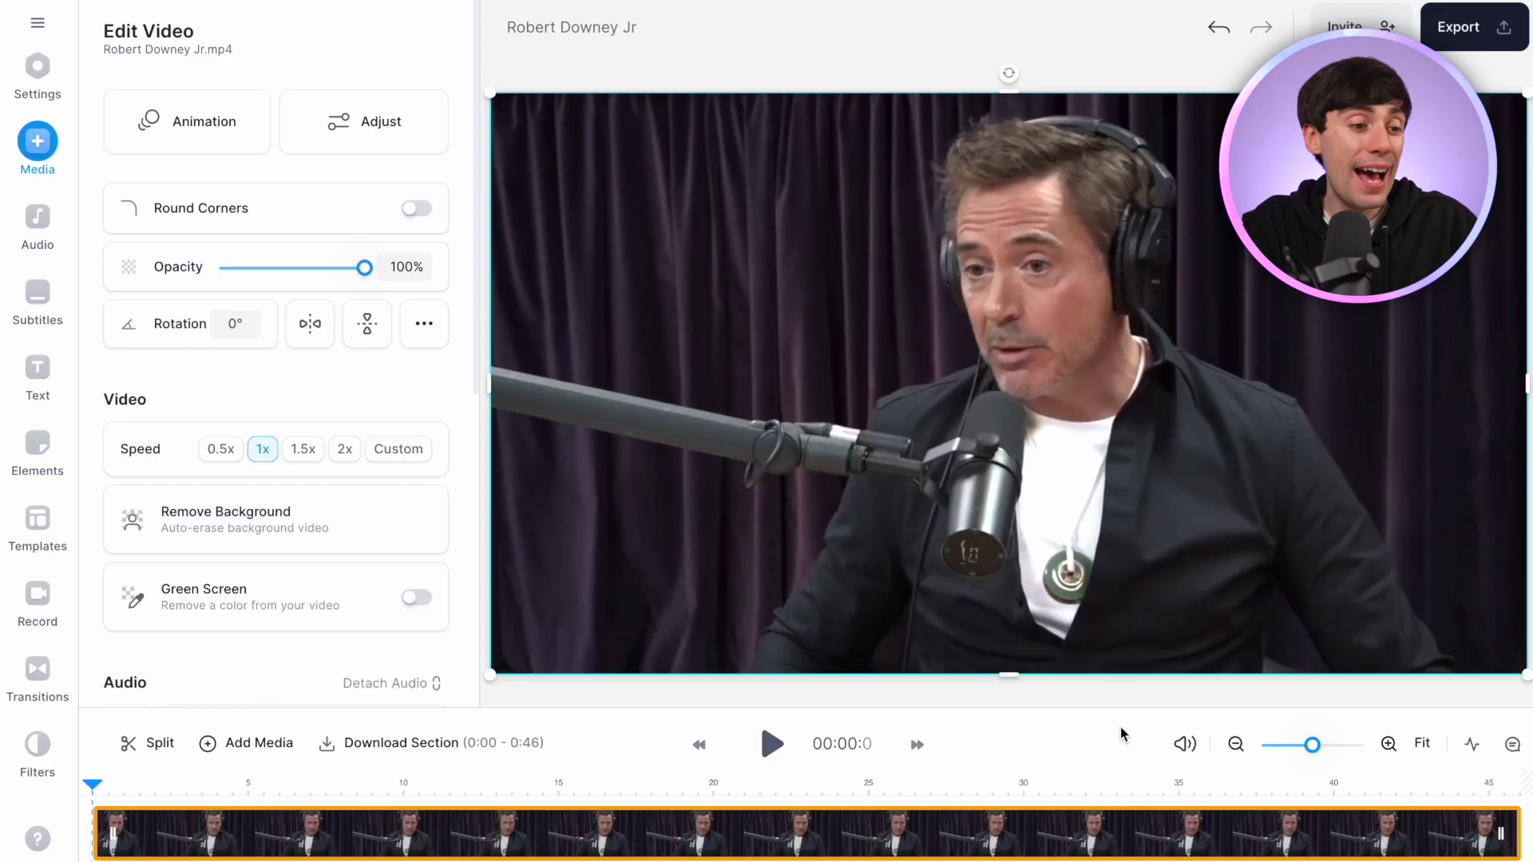
- Set the canvas size to YouTube Short (9:16) and widen the clip to fill the frame
{"action": "left_click", "coordinate": [37, 68]}
{"action": "left_click", "coordinate": [346, 120]}
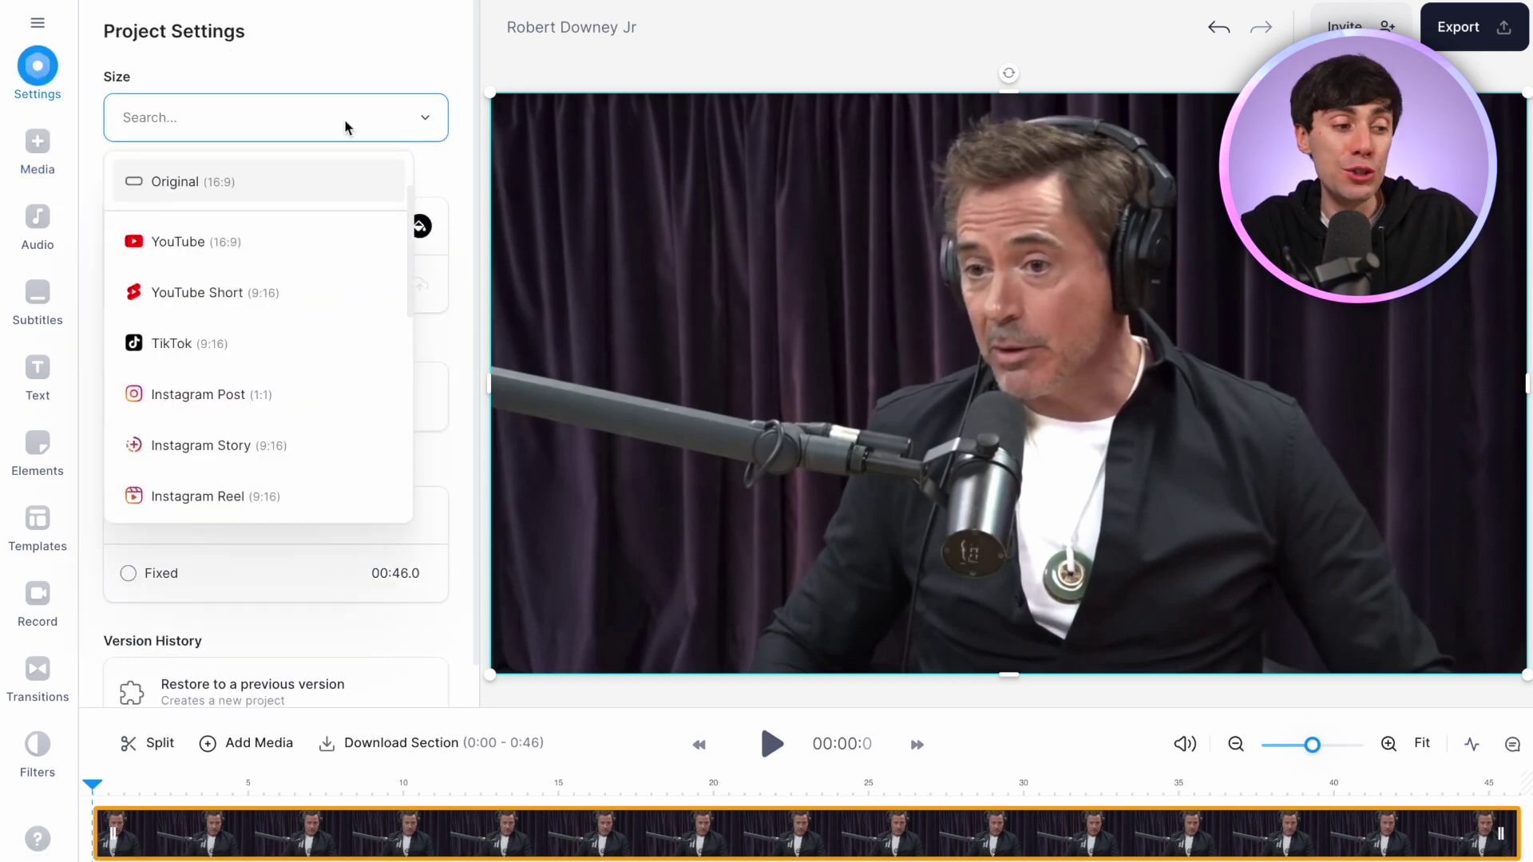
{"action": "left_click", "coordinate": [329, 292]}
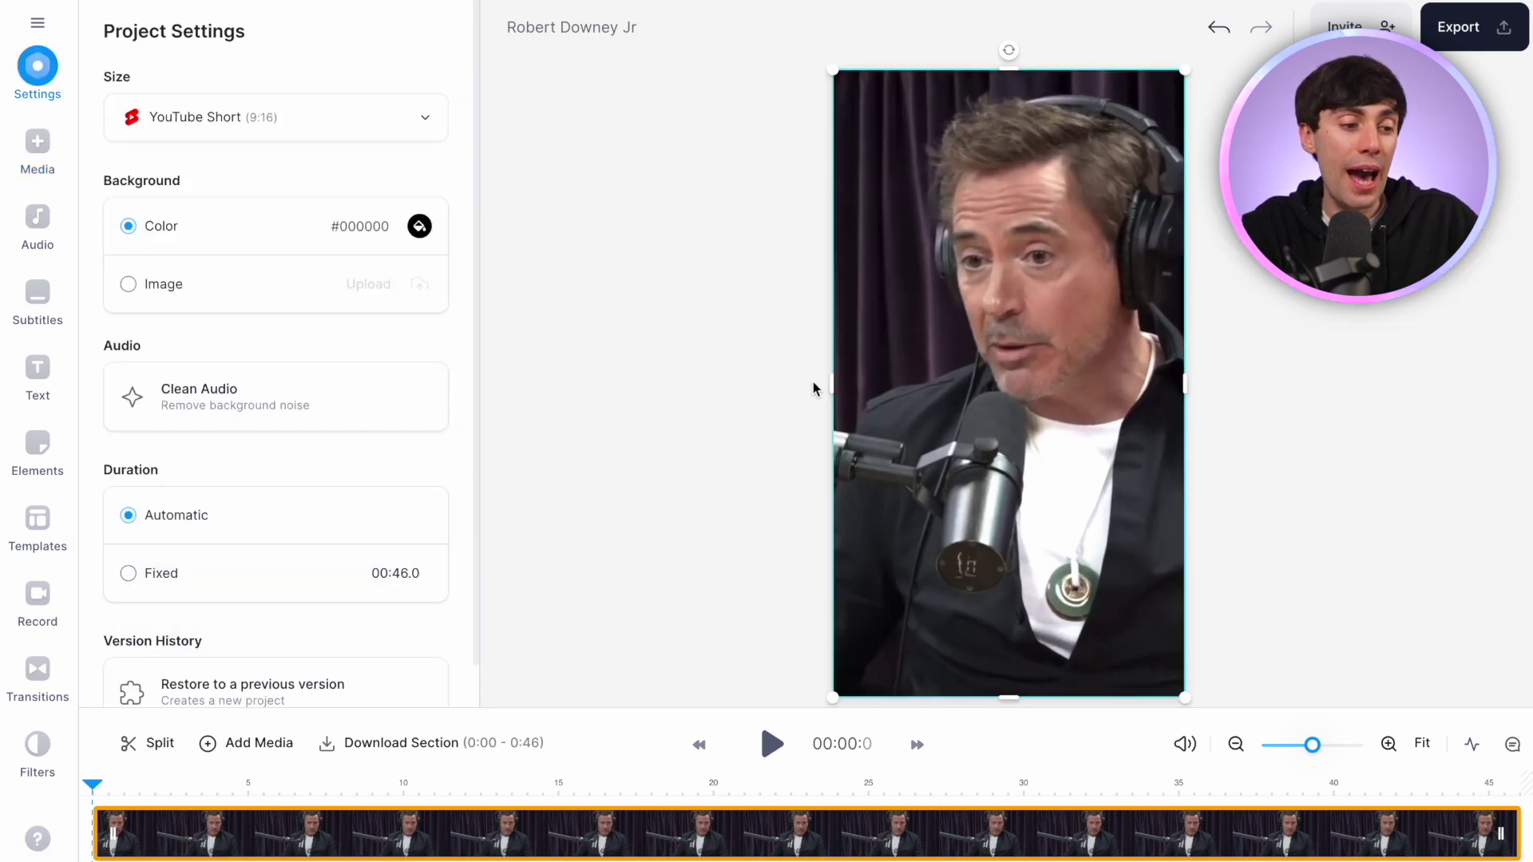
{"action": "left_click_drag", "start_coordinate": [830, 383], "coordinate": [740, 376]}
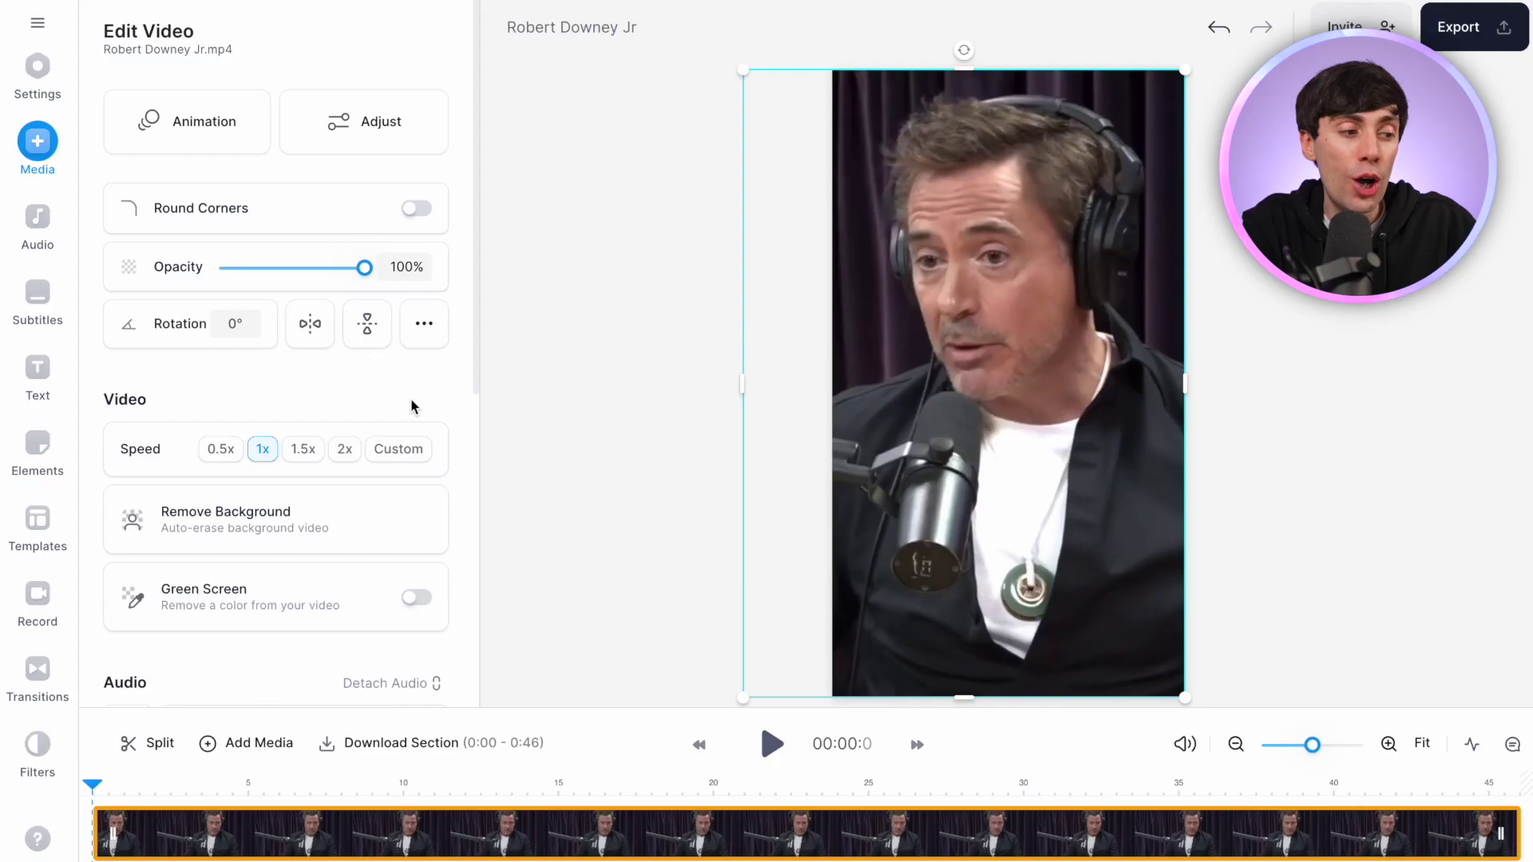
- Remove the clip's silences and clean background noise from its audio
{"action": "scroll", "coordinate": [411, 400], "scroll_direction": "down", "scroll_amount": 7}
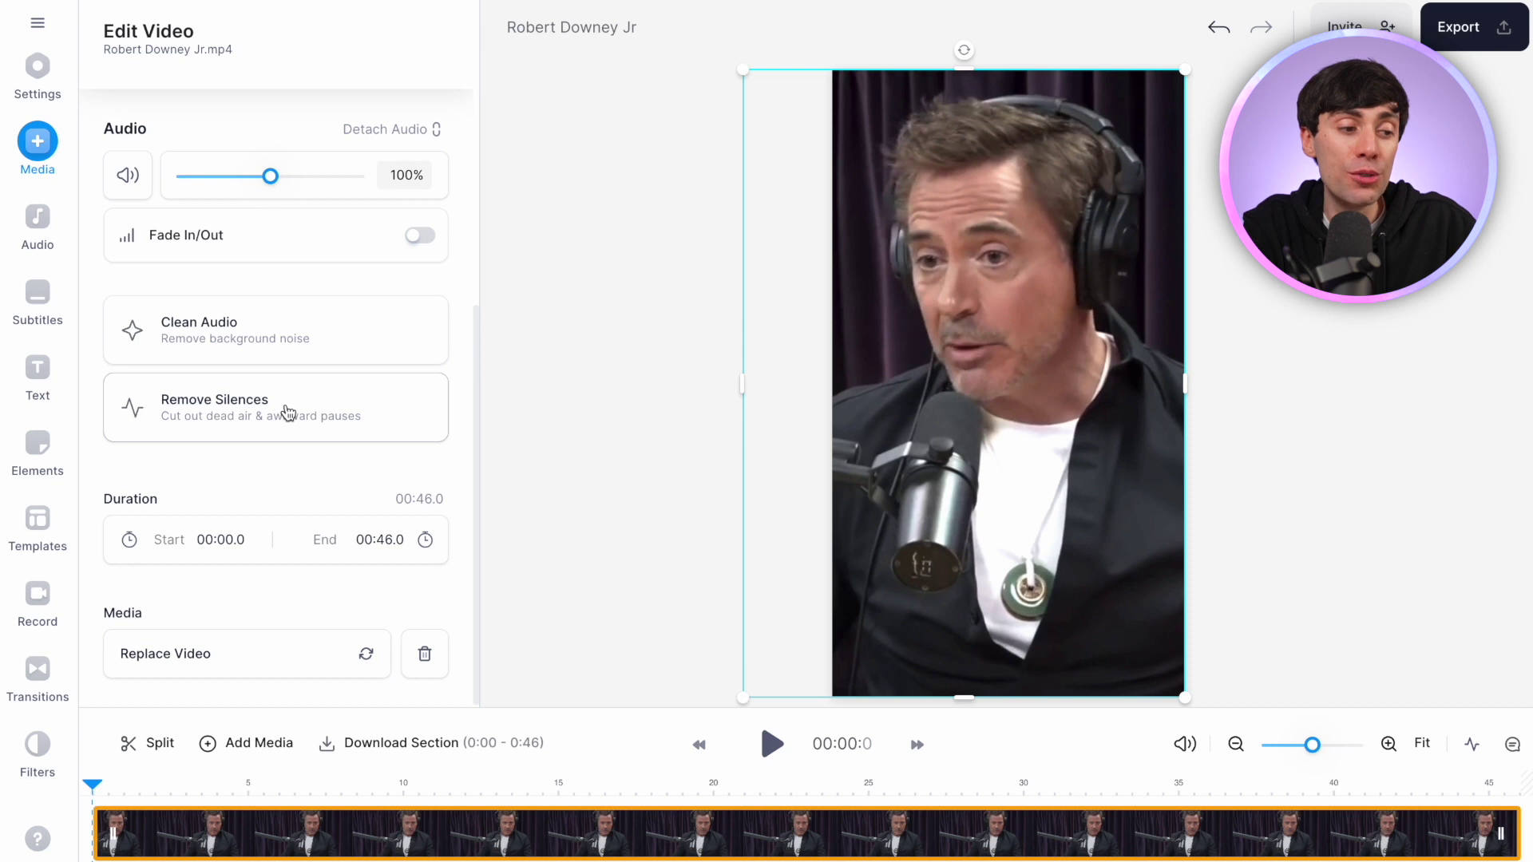
{"action": "left_click", "coordinate": [288, 412]}
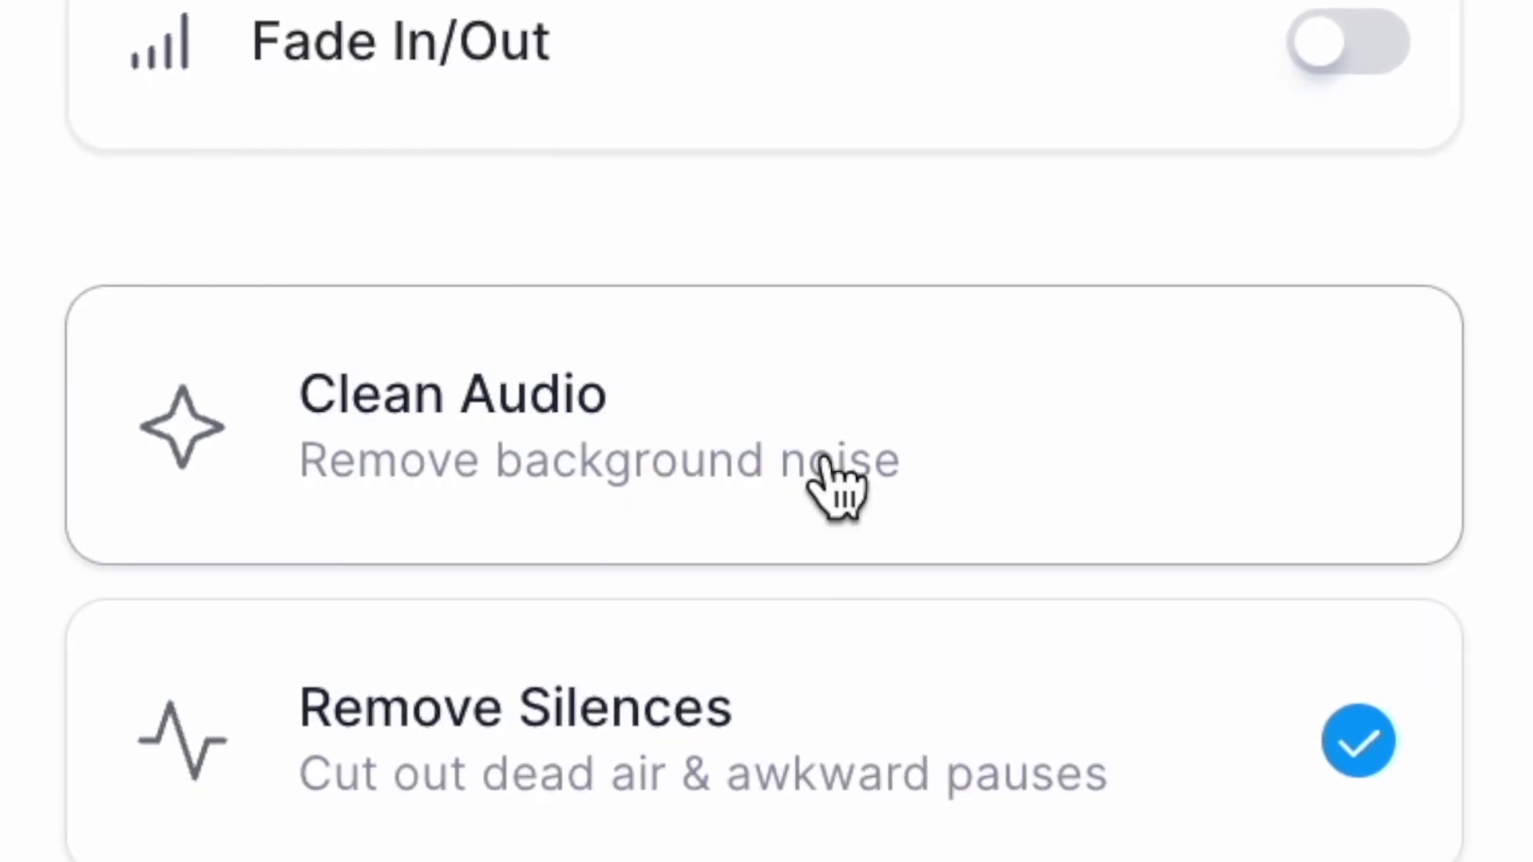
{"action": "left_click", "coordinate": [822, 463]}
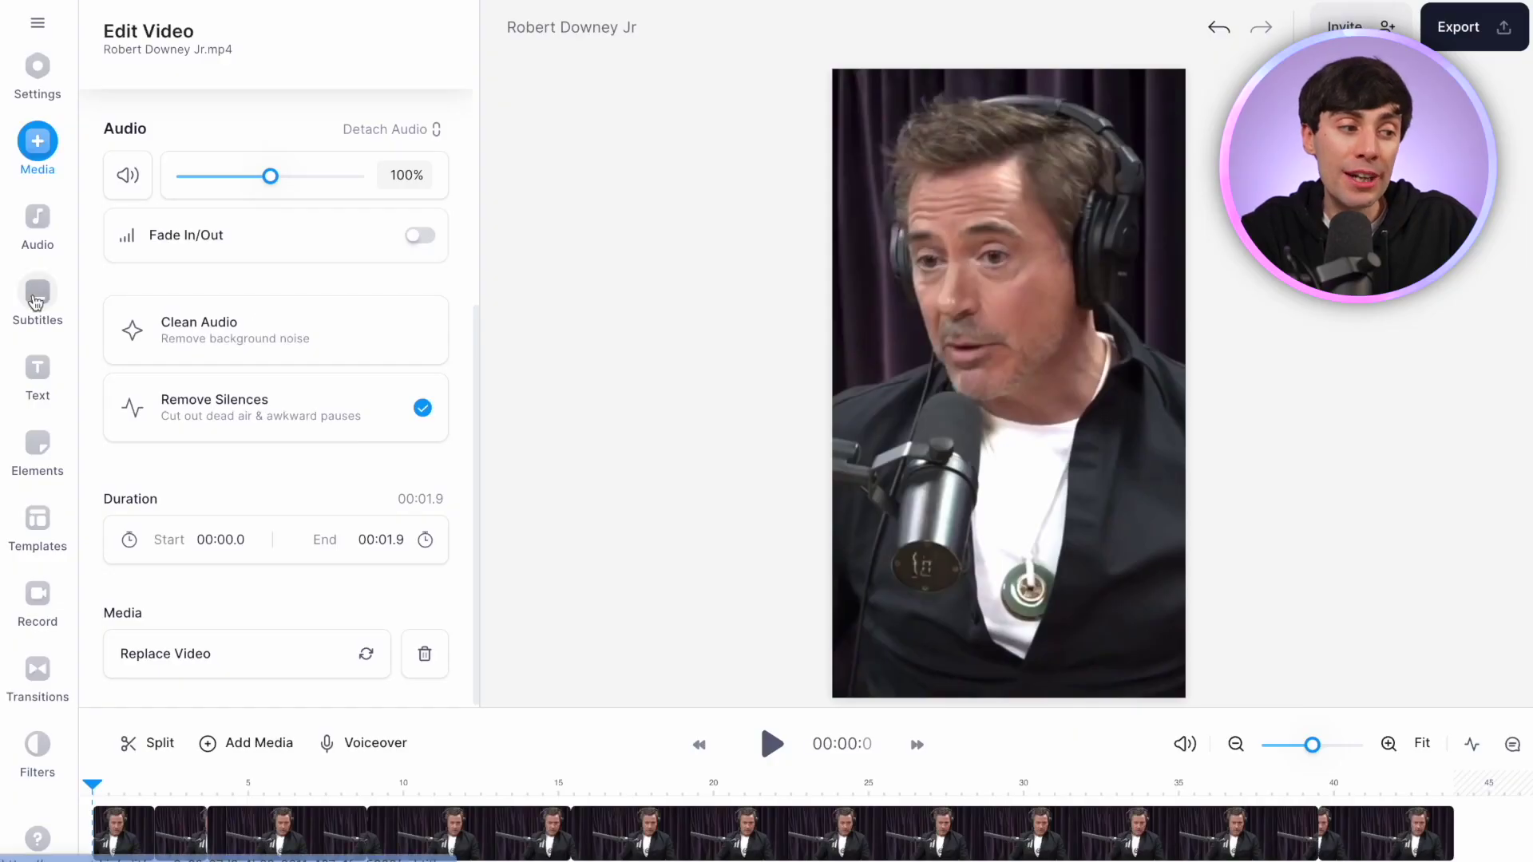
- Generate automatic subtitles for the clip
{"action": "left_click", "coordinate": [35, 301]}
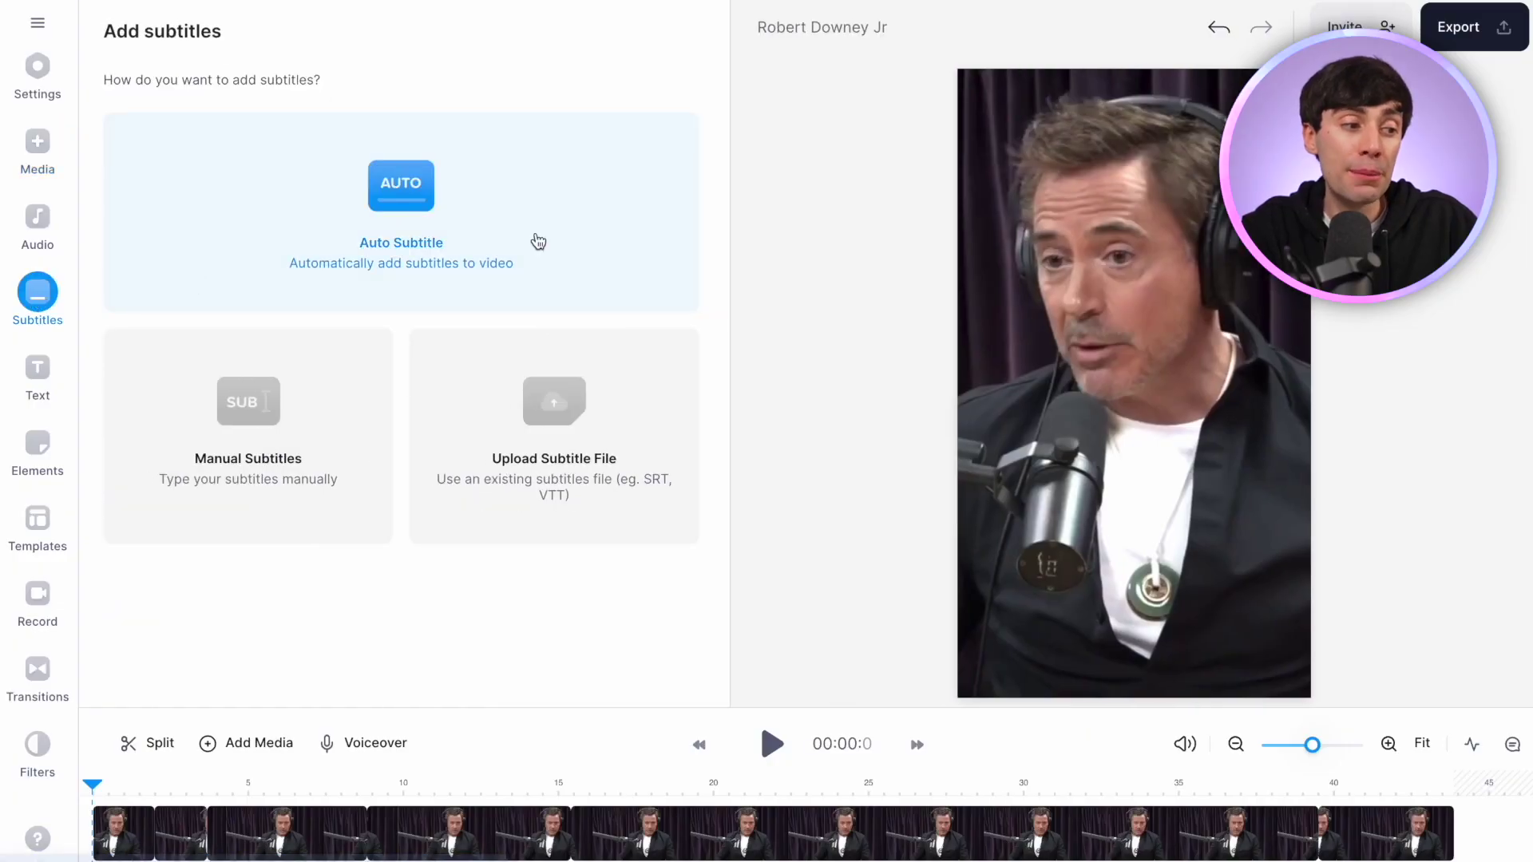
{"action": "left_click", "coordinate": [538, 241]}
{"action": "left_click", "coordinate": [424, 221]}
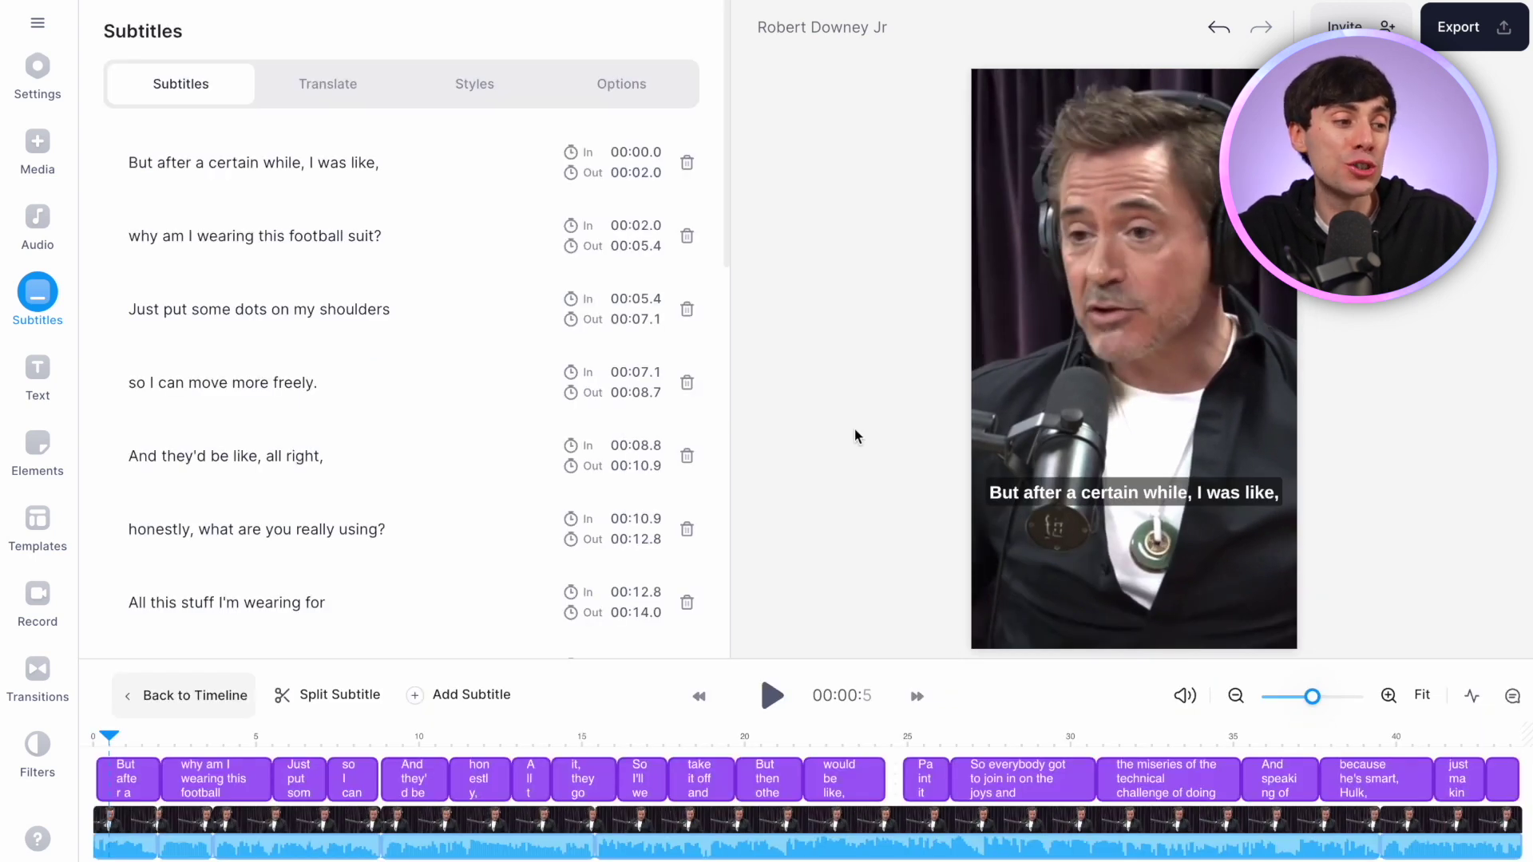
- Style the subtitles with the Alfa Slab One font and yellow text
{"action": "left_click", "coordinate": [474, 89]}
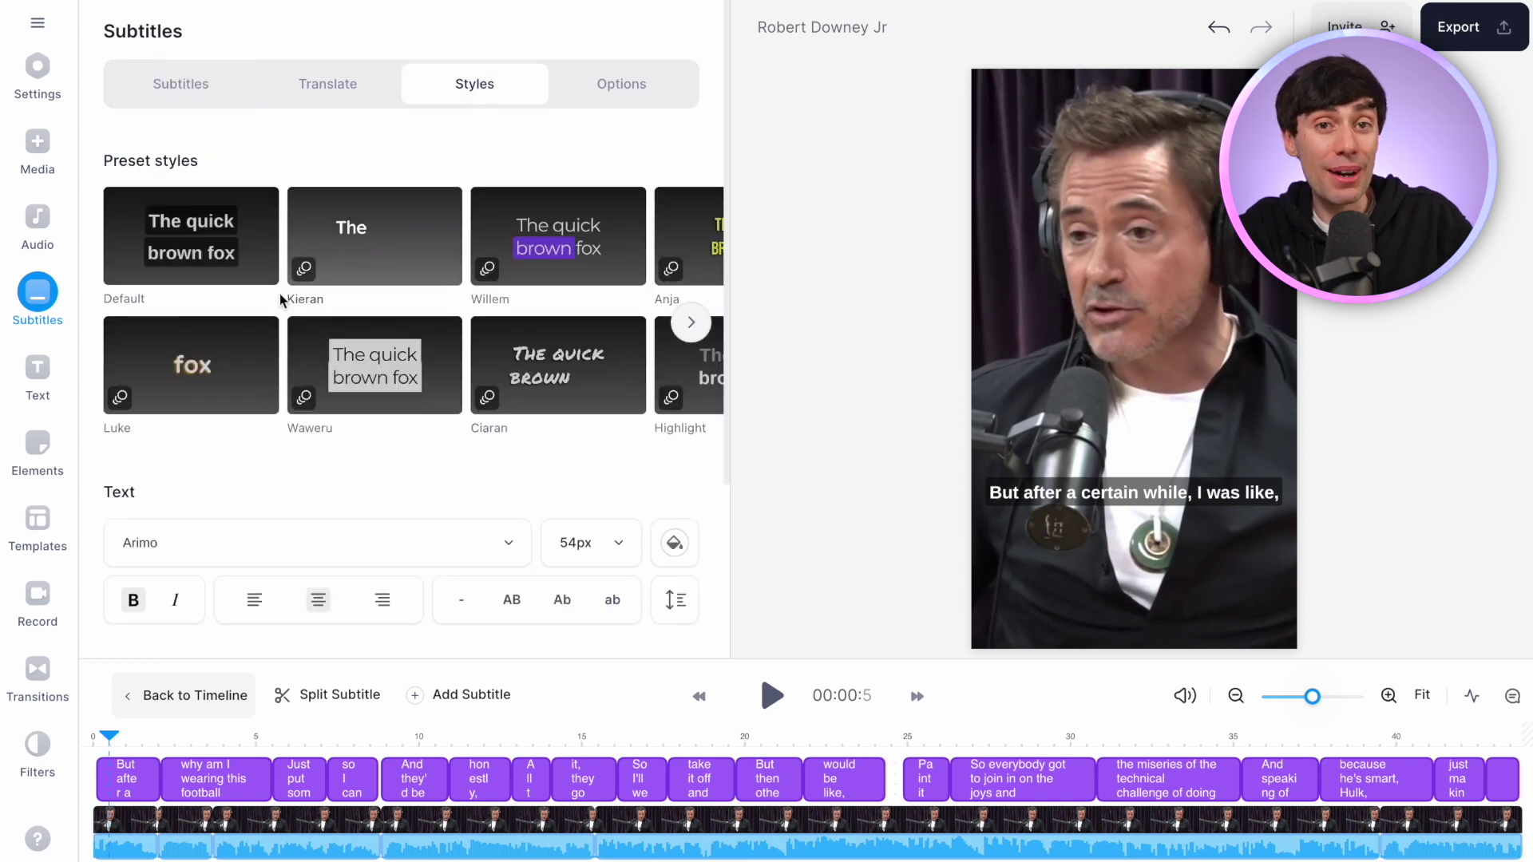
{"action": "scroll", "coordinate": [295, 285], "scroll_direction": "right", "scroll_amount": 4}
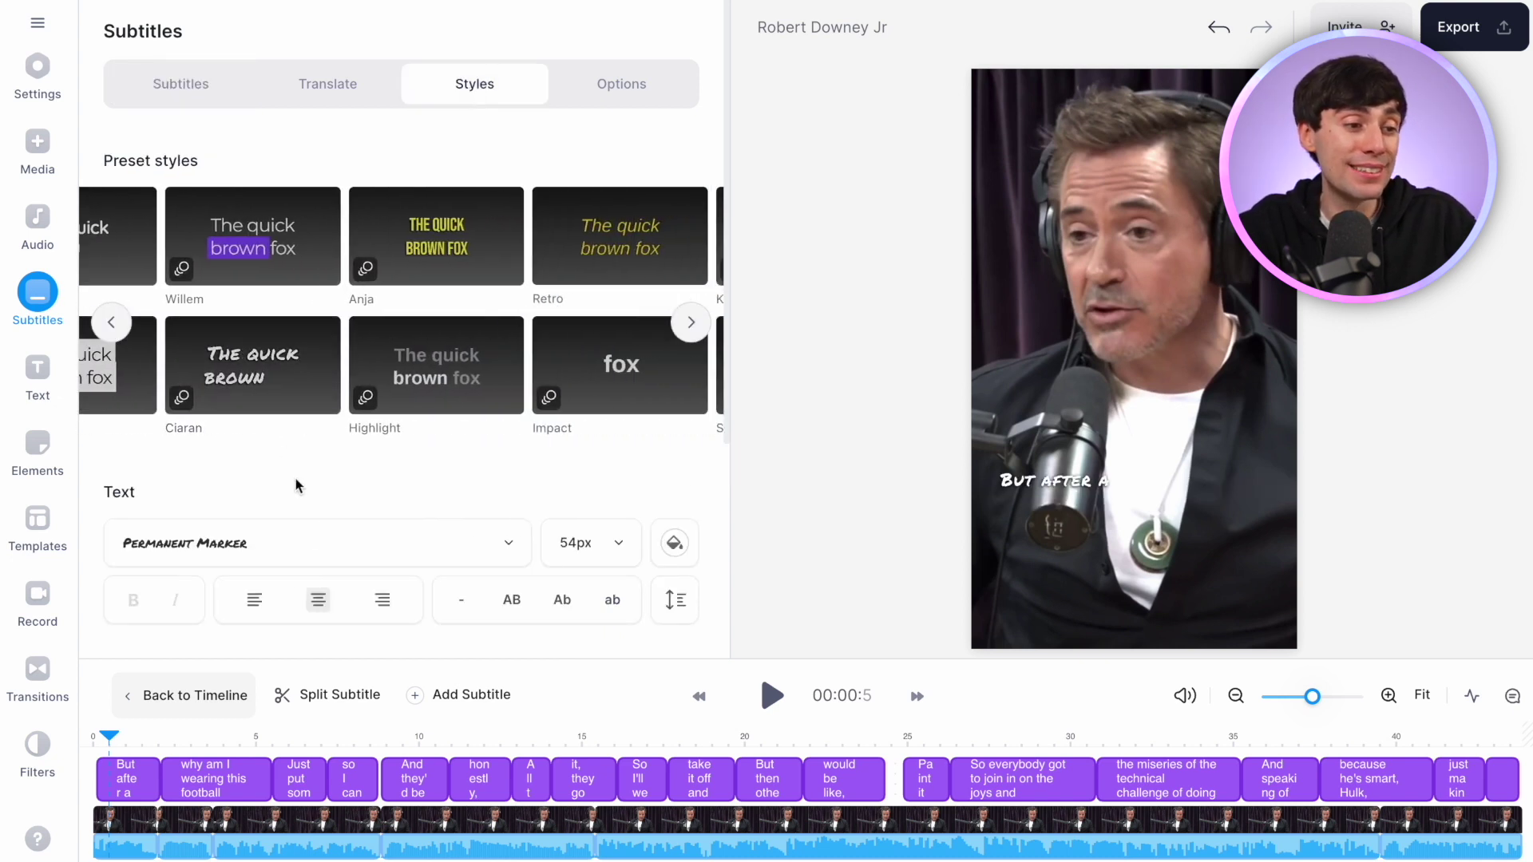
{"action": "left_click", "coordinate": [328, 542]}
{"action": "left_click", "coordinate": [250, 637]}
{"action": "left_click", "coordinate": [674, 545]}
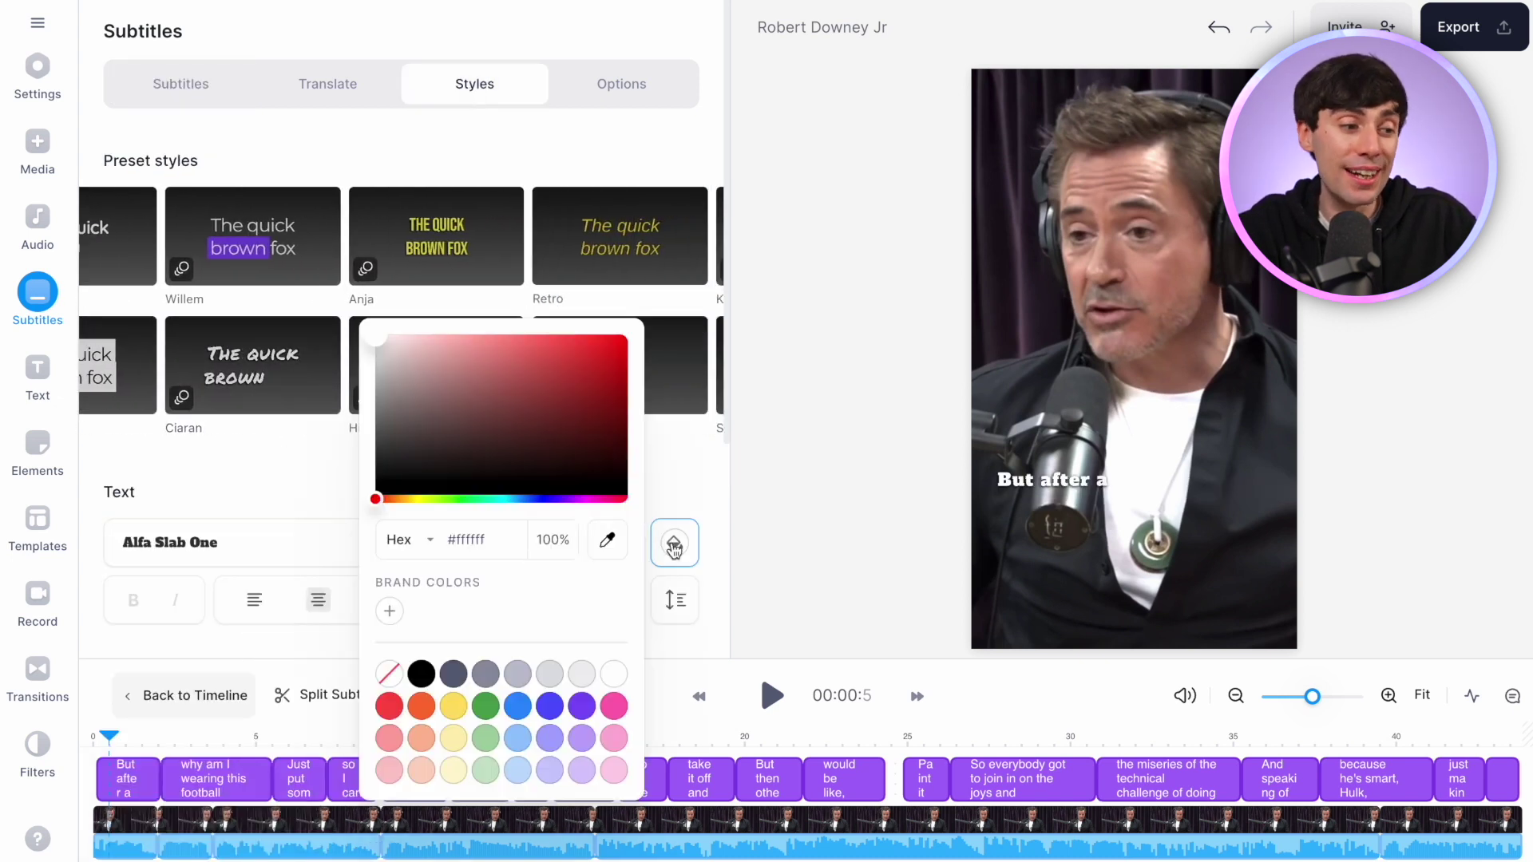
{"action": "left_click", "coordinate": [452, 707]}
{"action": "left_click", "coordinate": [1100, 563]}
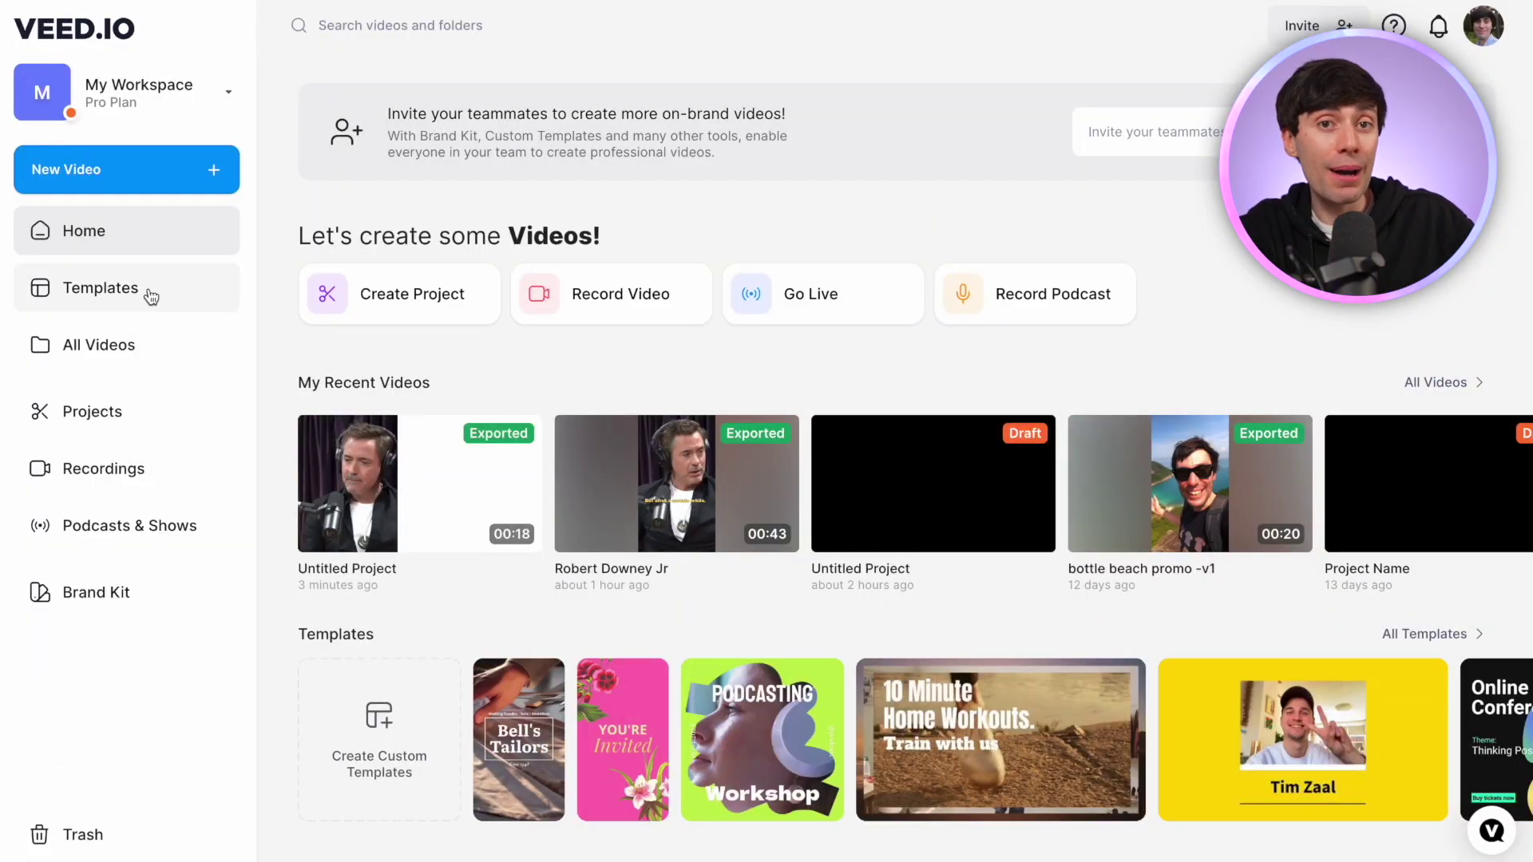
- Start a new project from the portrait Paris Video Background template
{"action": "left_click", "coordinate": [155, 297]}
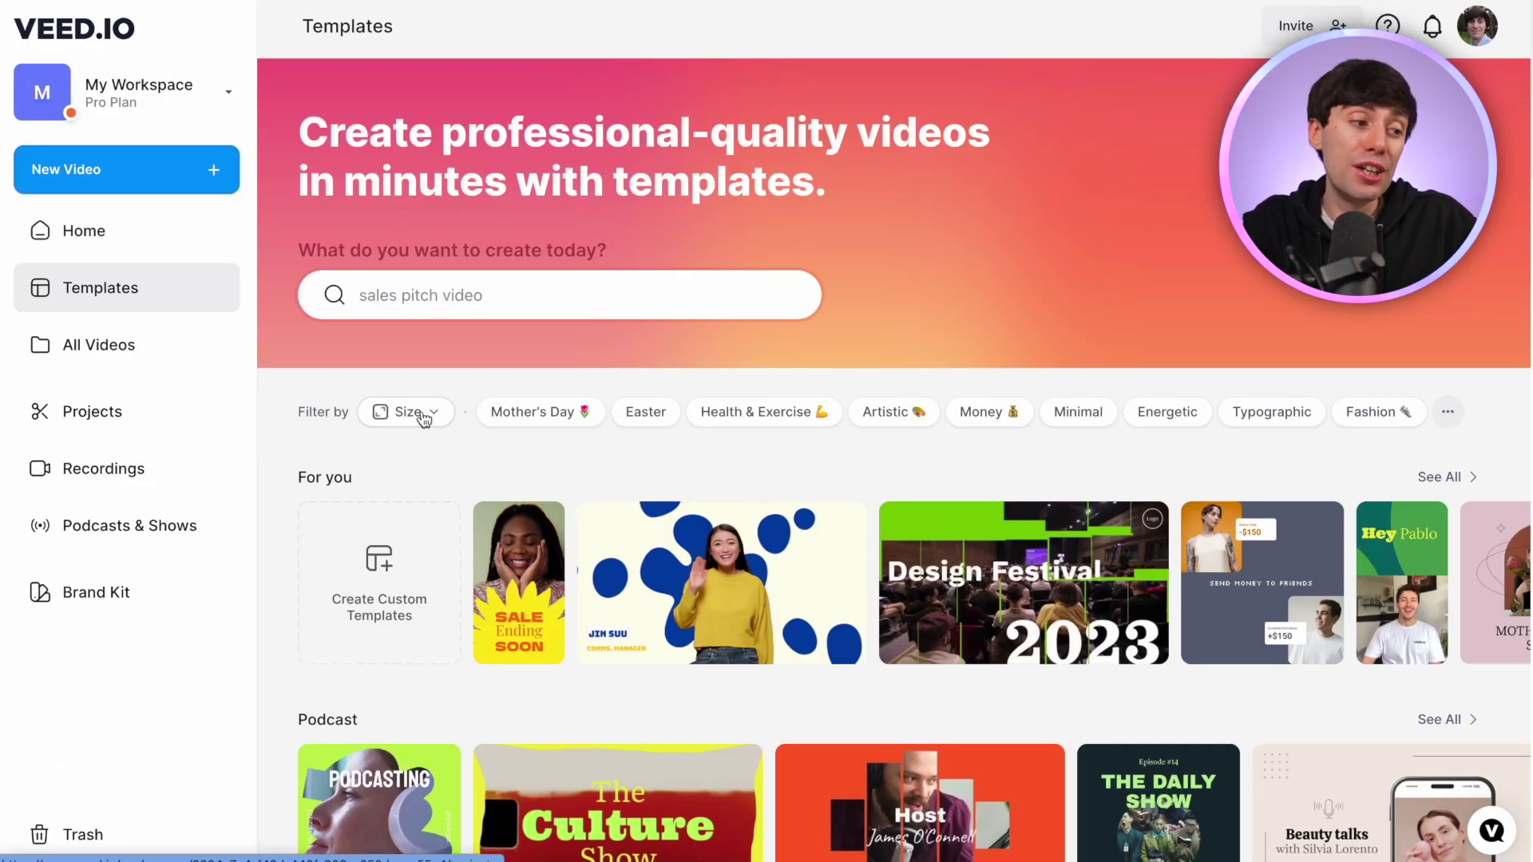
{"action": "left_click", "coordinate": [442, 484]}
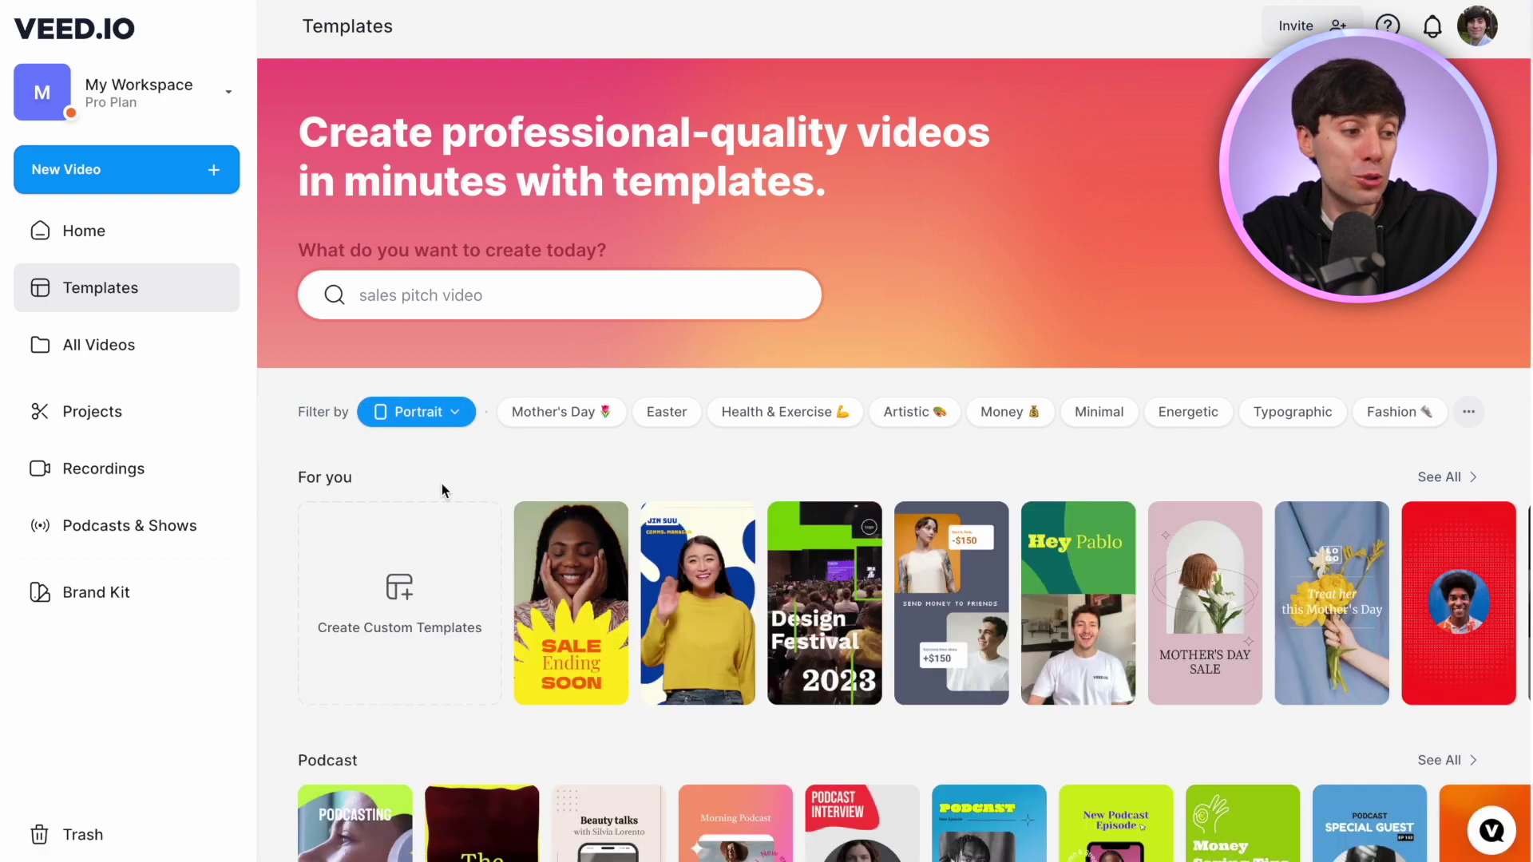
{"action": "scroll", "coordinate": [442, 485], "scroll_direction": "down", "scroll_amount": 15}
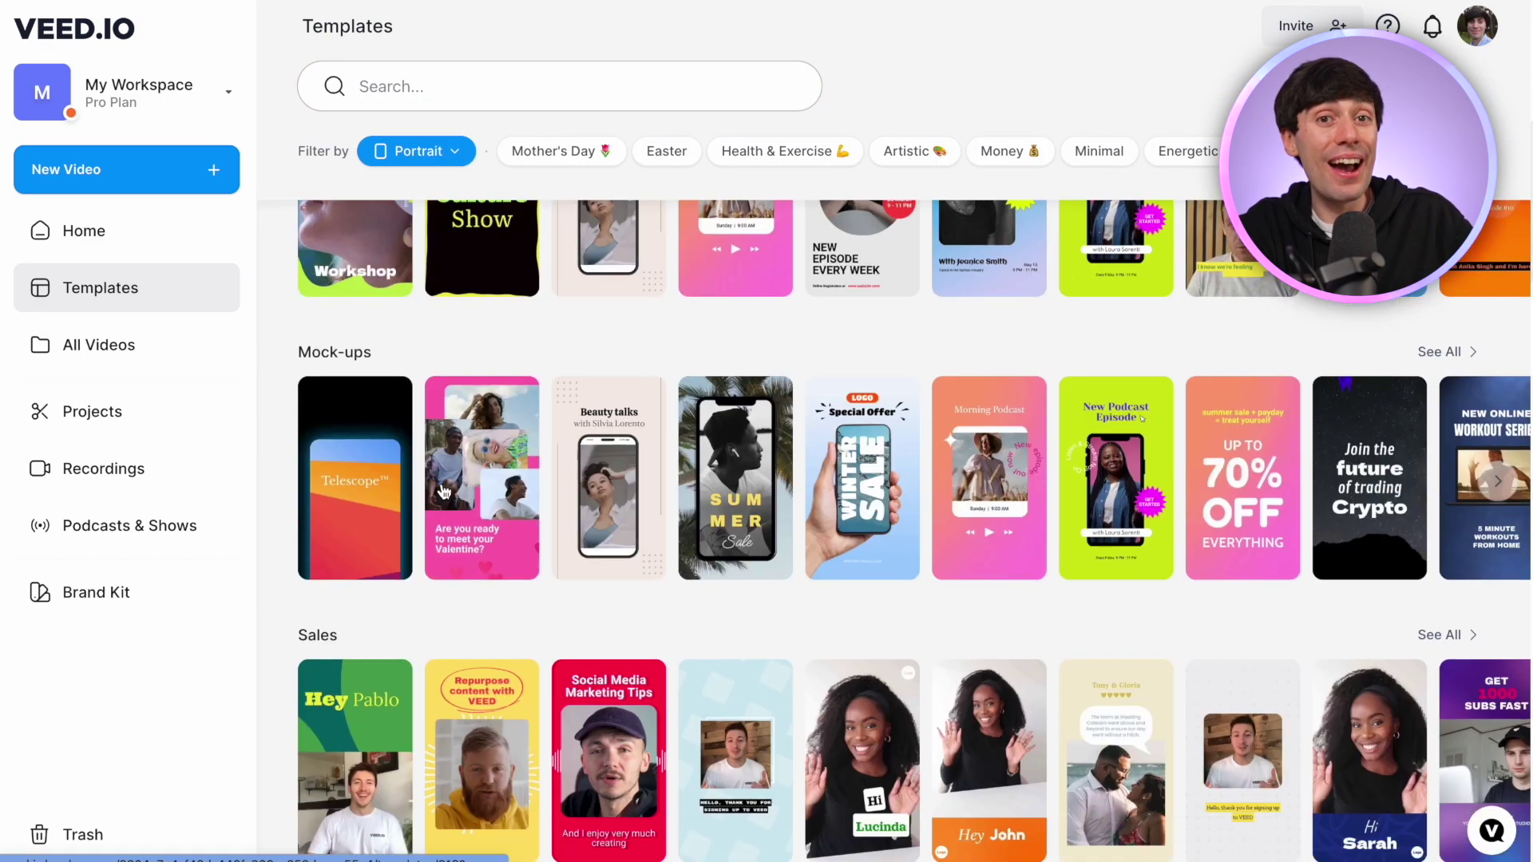
{"action": "scroll", "coordinate": [444, 491], "scroll_direction": "down", "scroll_amount": 15}
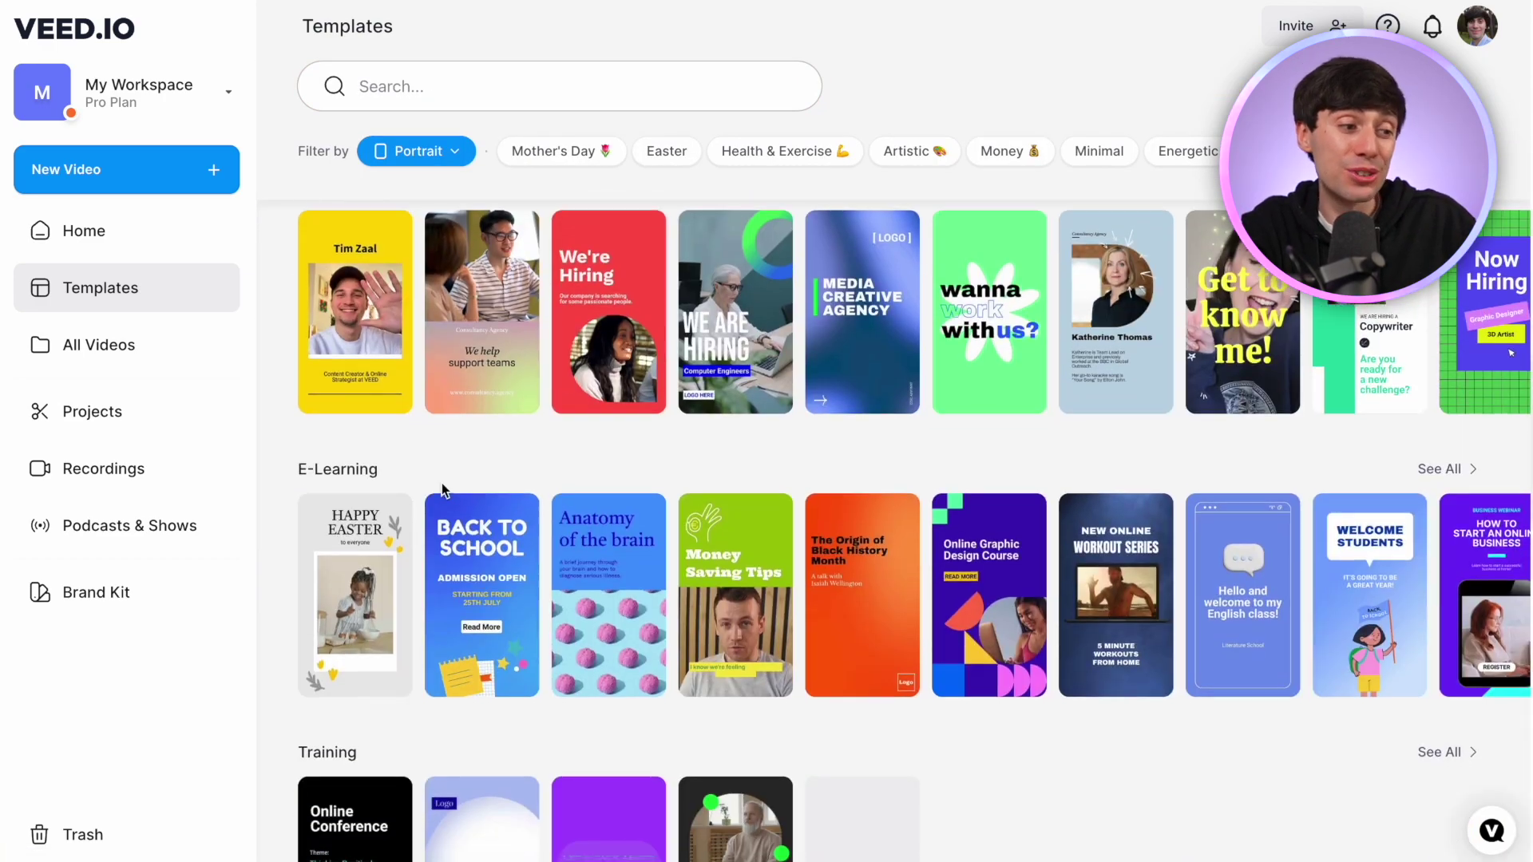
{"action": "scroll", "coordinate": [443, 491], "scroll_direction": "down", "scroll_amount": 10}
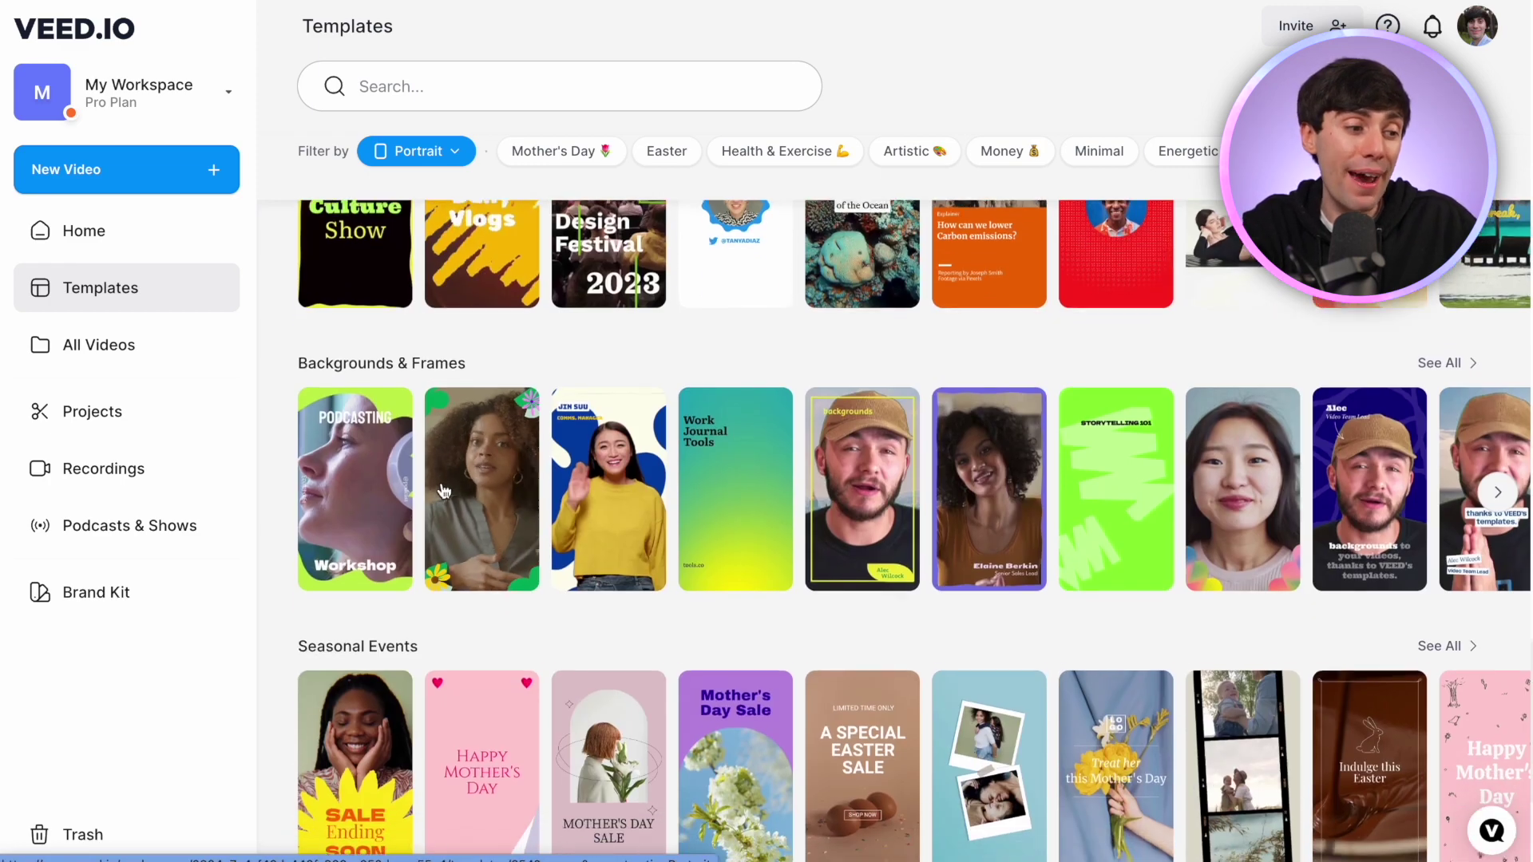
{"action": "left_click", "coordinate": [881, 498]}
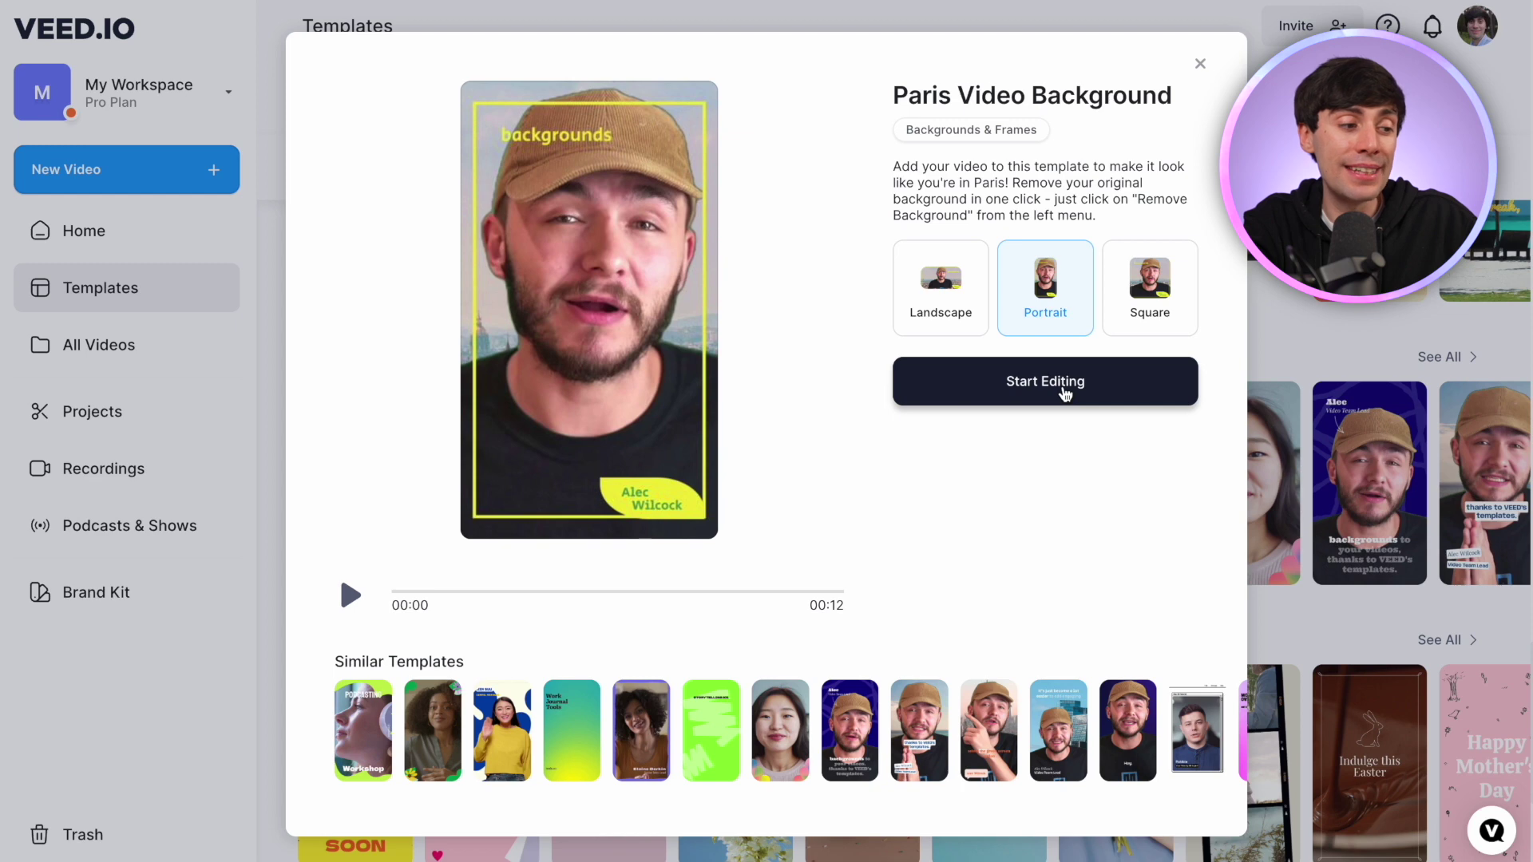
{"action": "left_click", "coordinate": [1064, 391]}
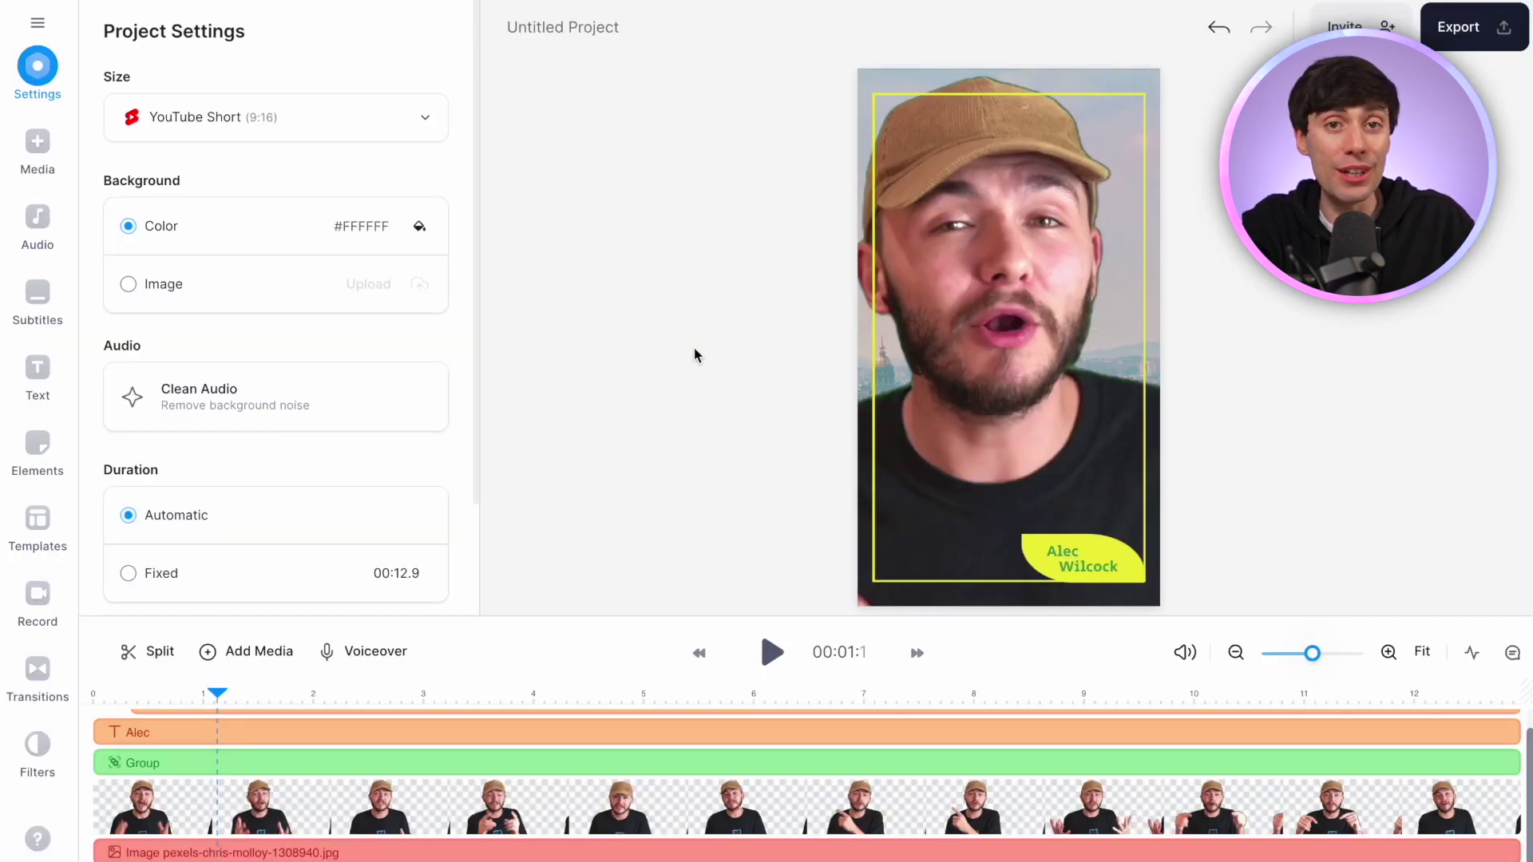
- Replace the template footage with Robert Downey Jr.mp4 and select the Alec and Wilcock name texts
{"action": "left_click", "coordinate": [408, 803]}
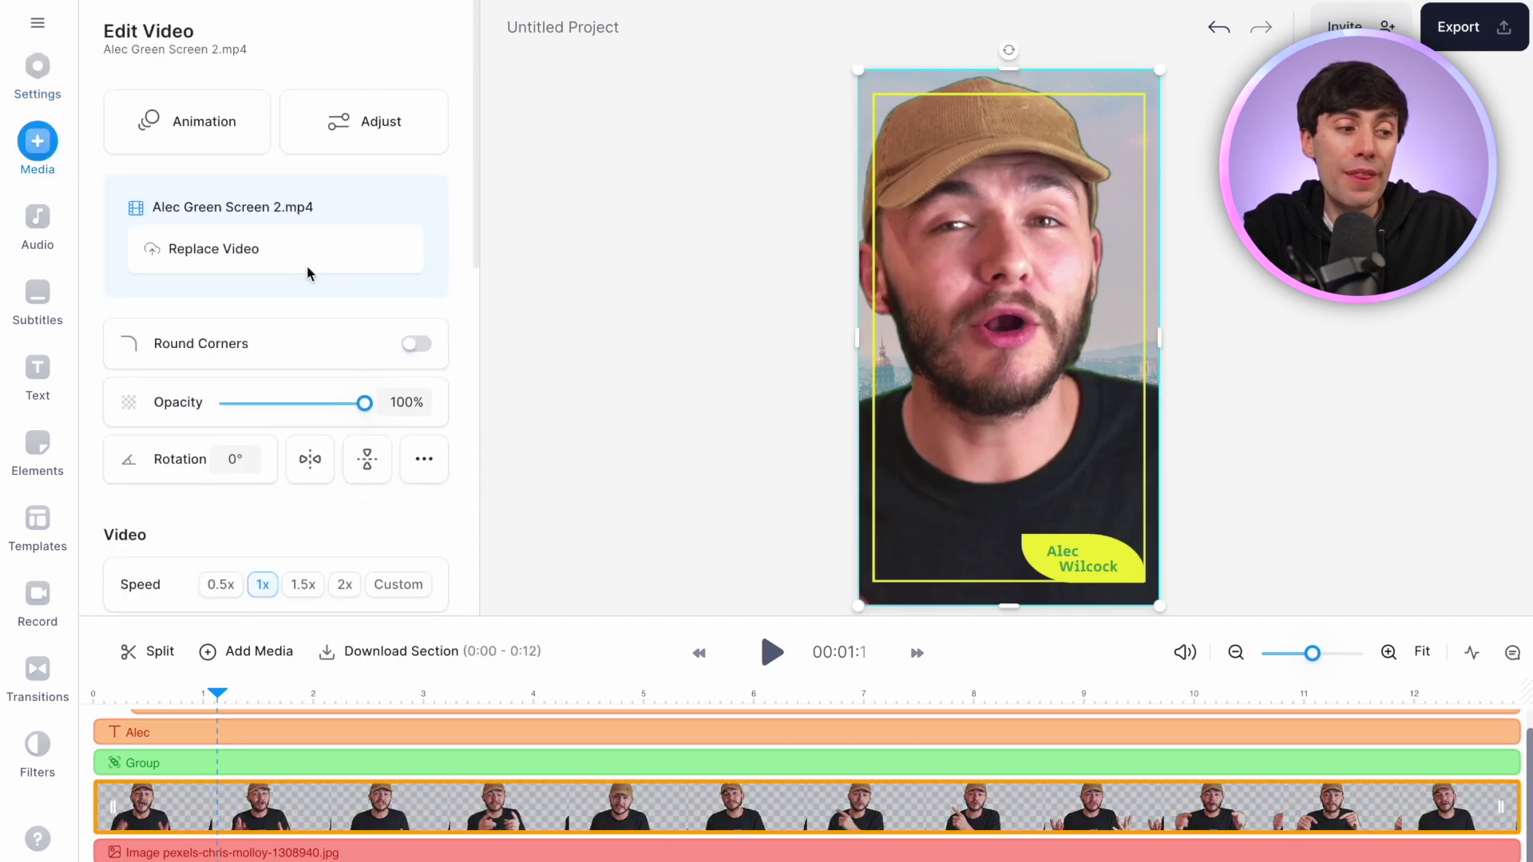
{"action": "left_click", "coordinate": [336, 252]}
{"action": "left_click", "coordinate": [823, 301]}
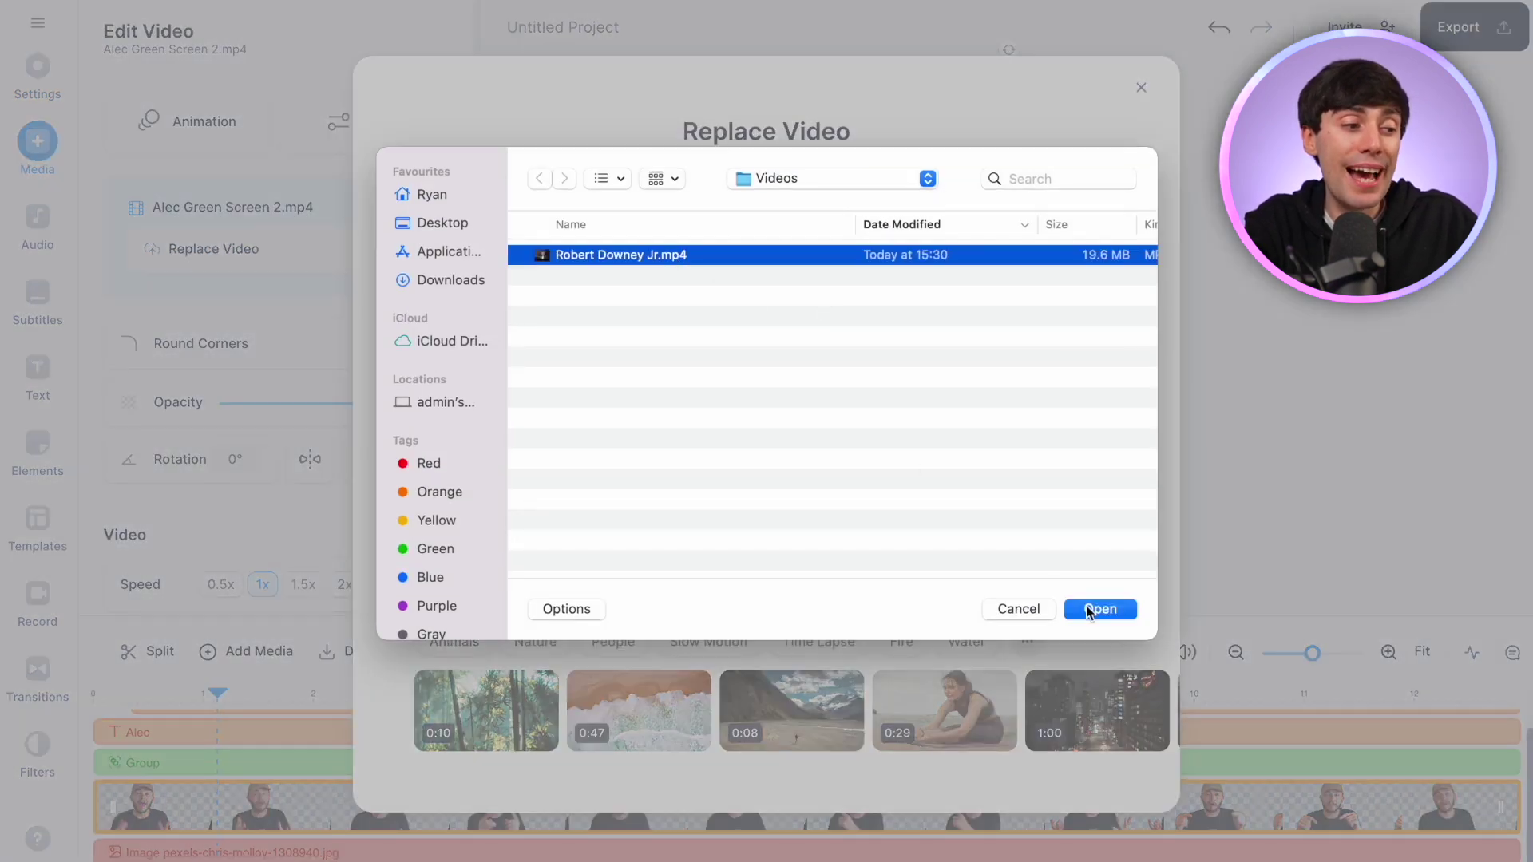
{"action": "left_click", "coordinate": [1087, 611]}
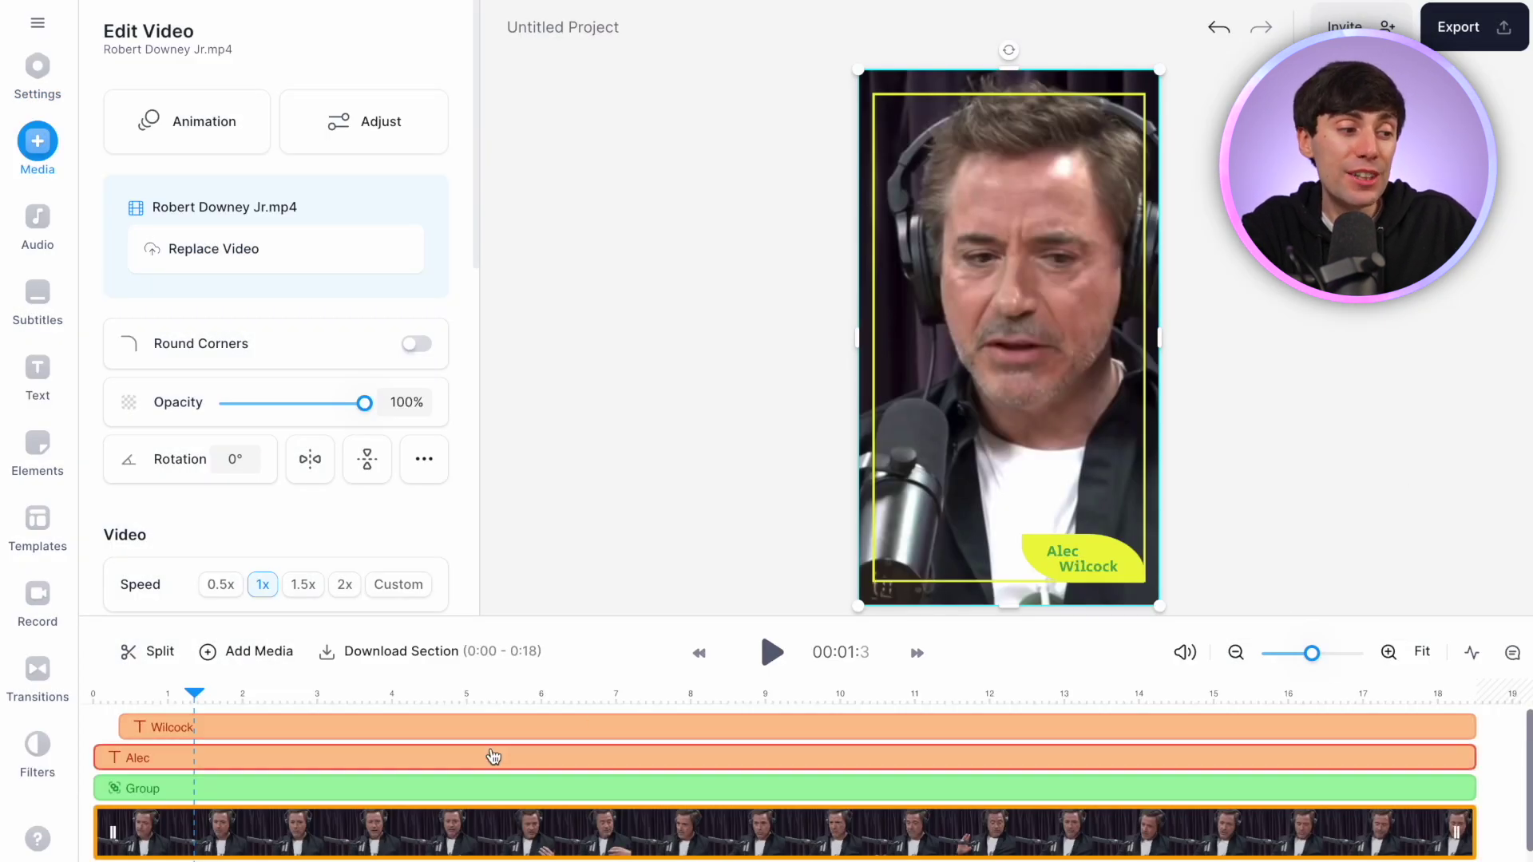
{"action": "left_click", "coordinate": [492, 756]}
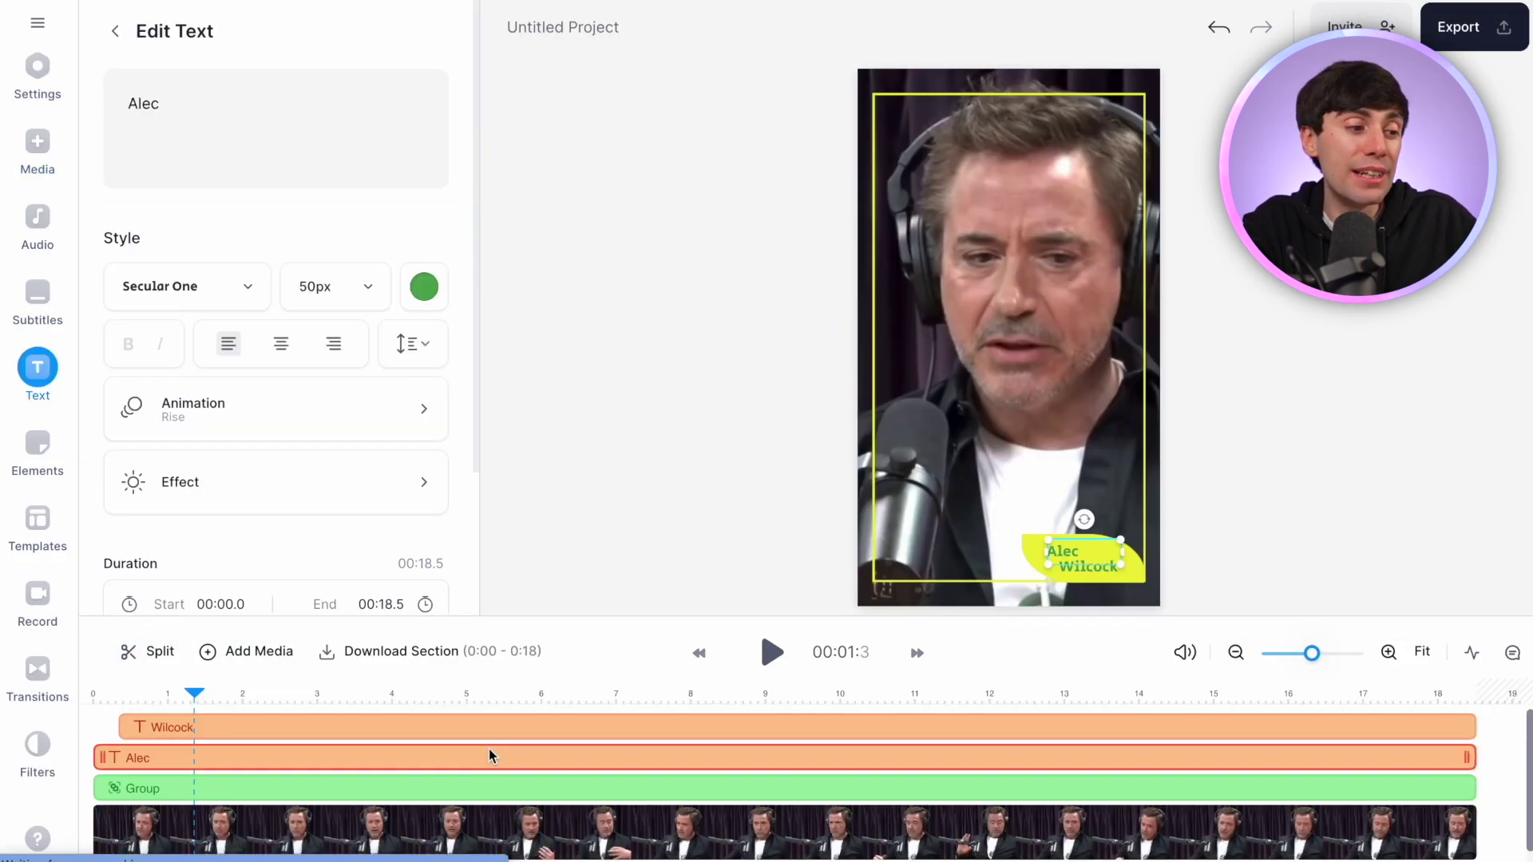
{"action": "left_click", "coordinate": [276, 726]}
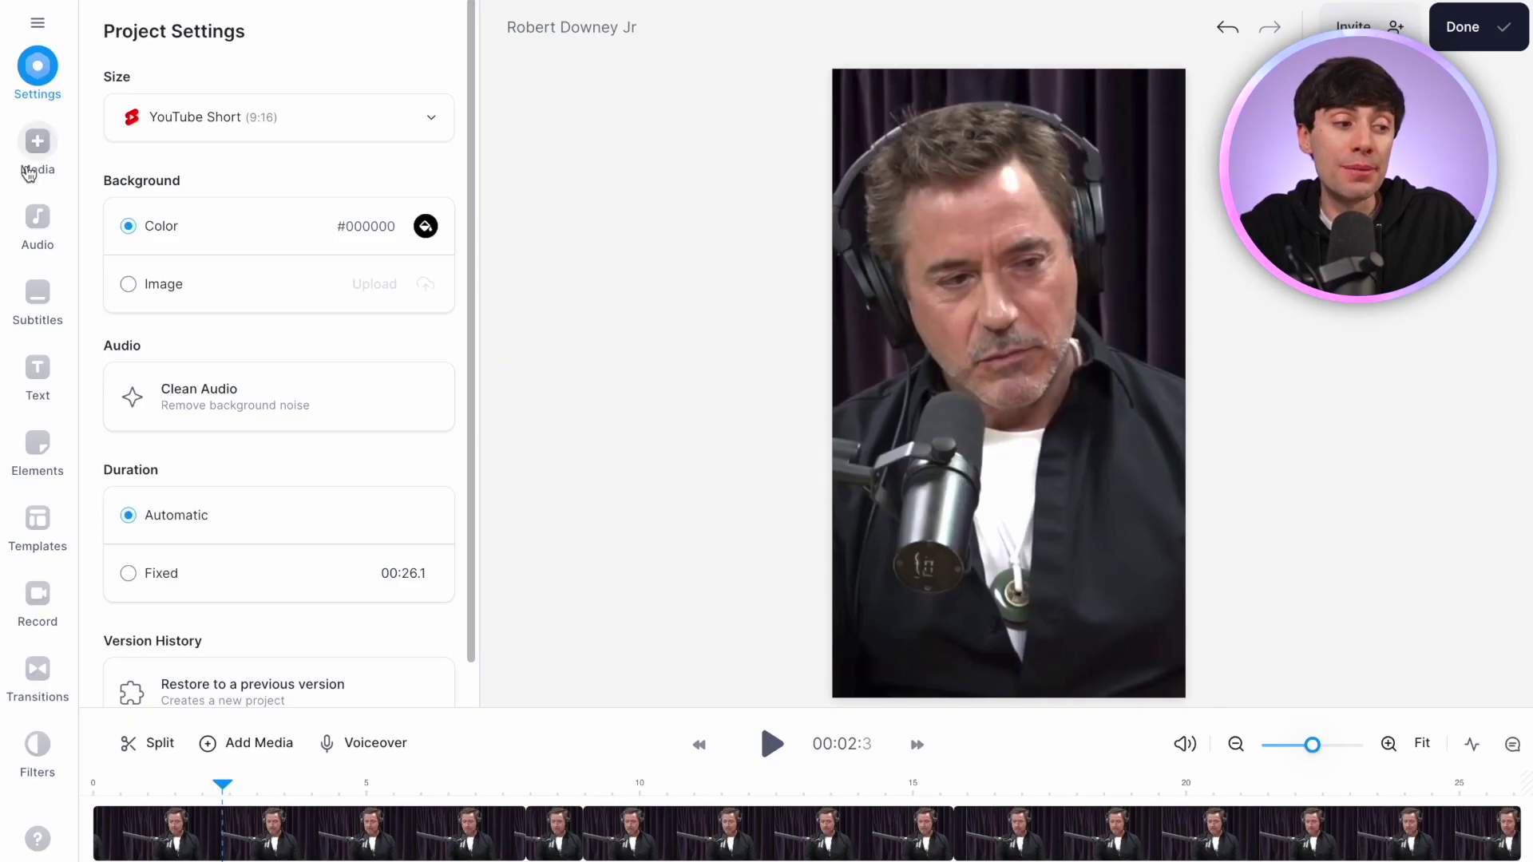
- Overlay a piano stock clip from about 0:02 to 0:06, then search stock music for 'piano'
{"action": "left_click", "coordinate": [32, 160]}
{"action": "scroll", "coordinate": [452, 412], "scroll_direction": "down", "scroll_amount": 5}
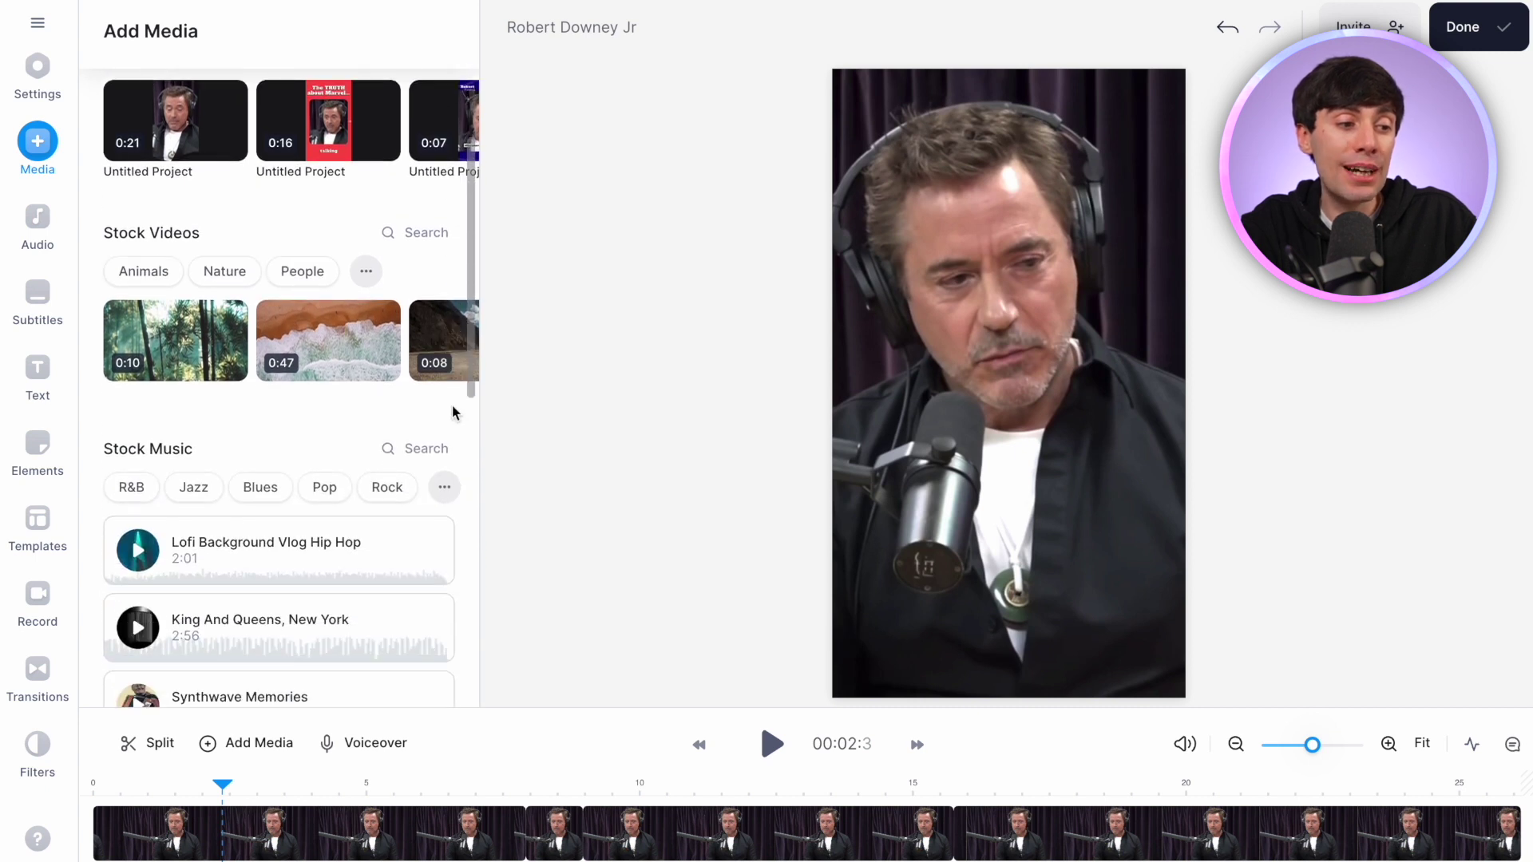
{"action": "left_click", "coordinate": [426, 233]}
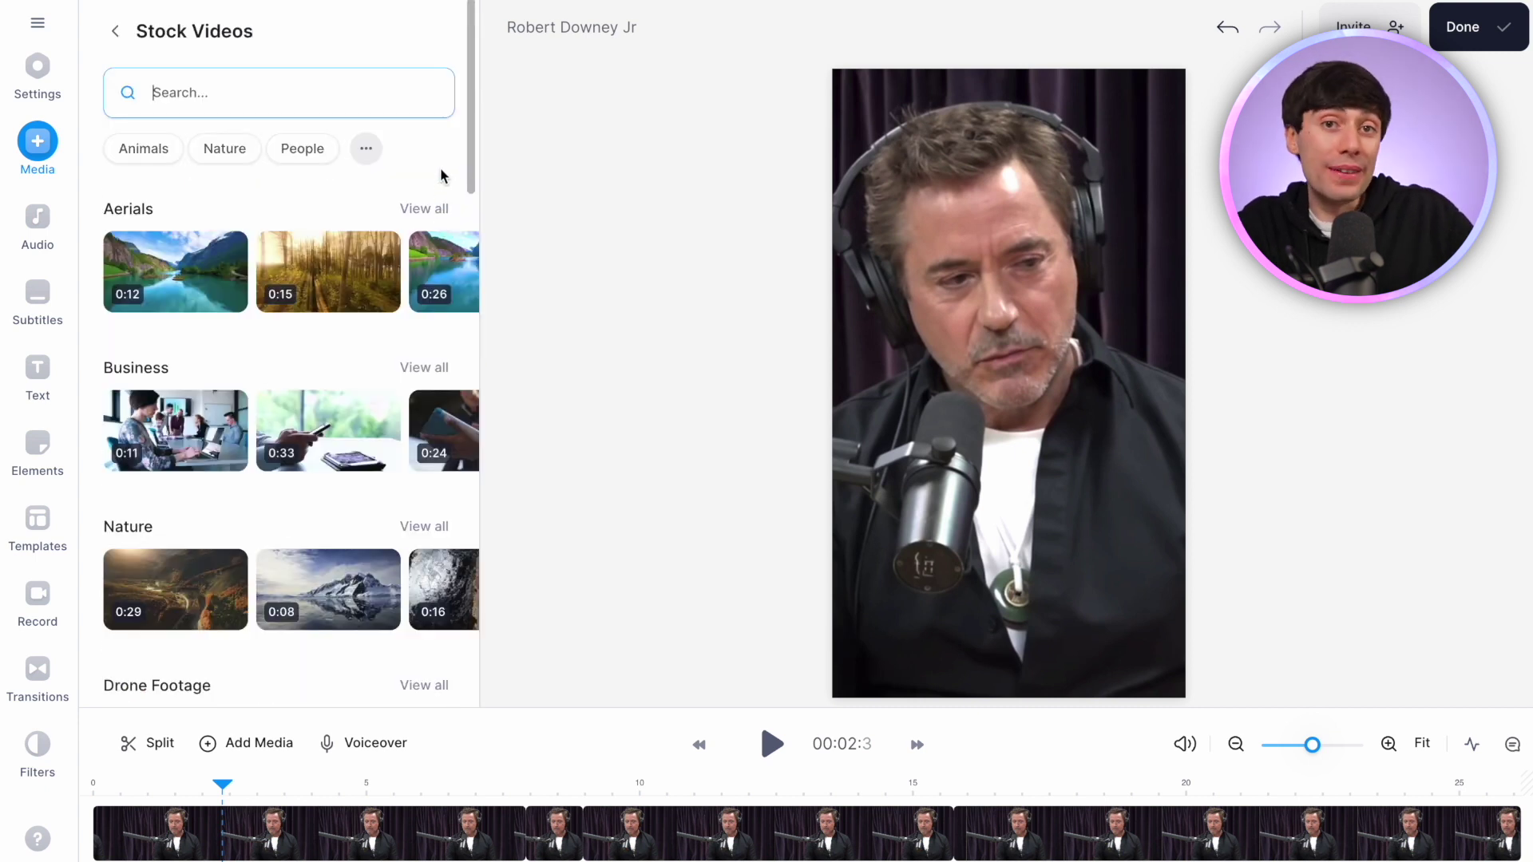
{"action": "type", "text": "piano"}
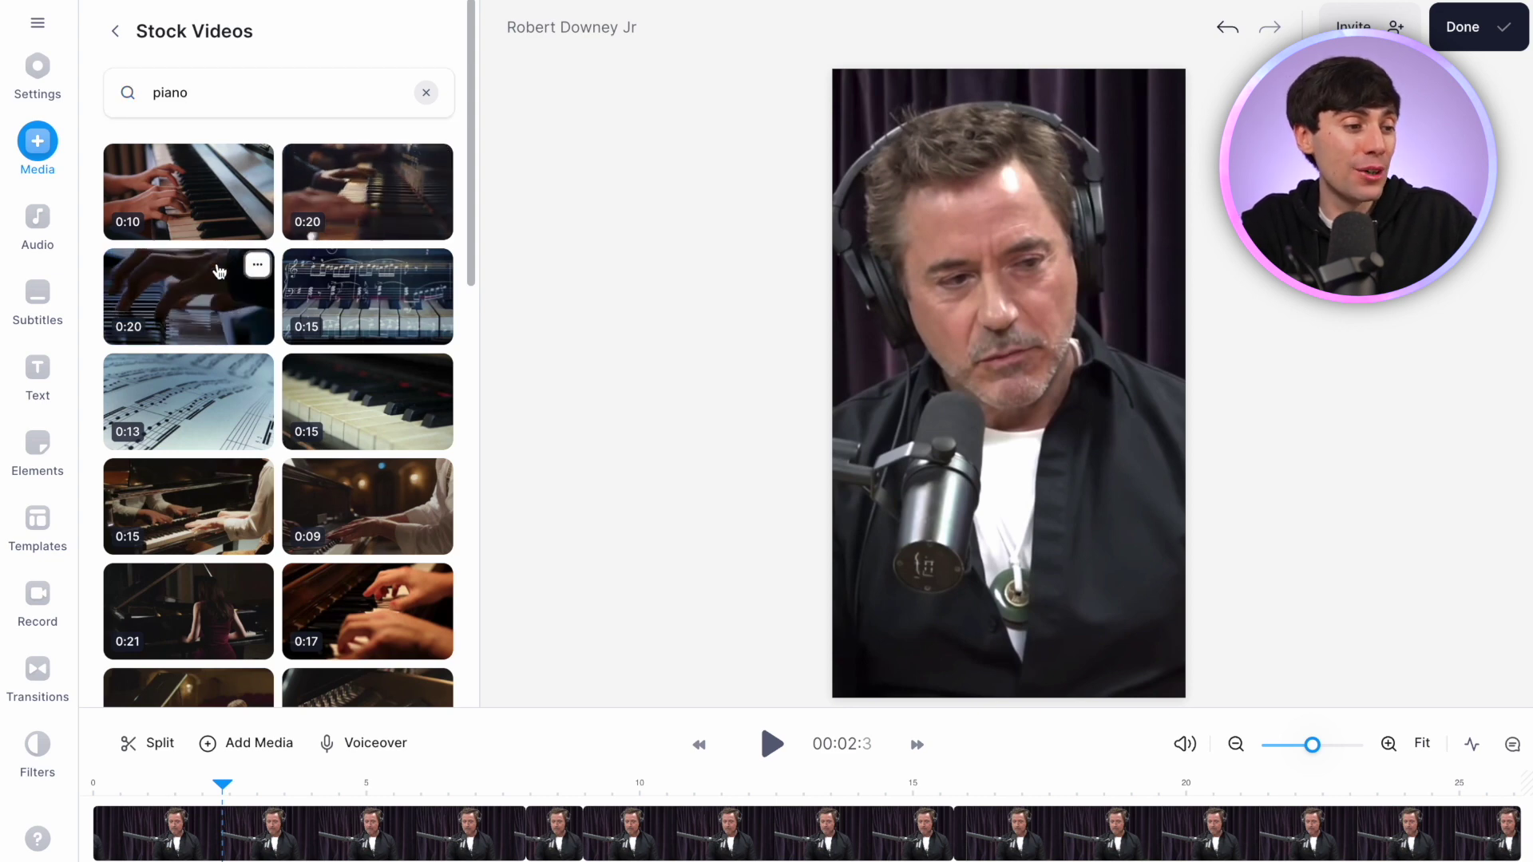
{"action": "left_click", "coordinate": [219, 271]}
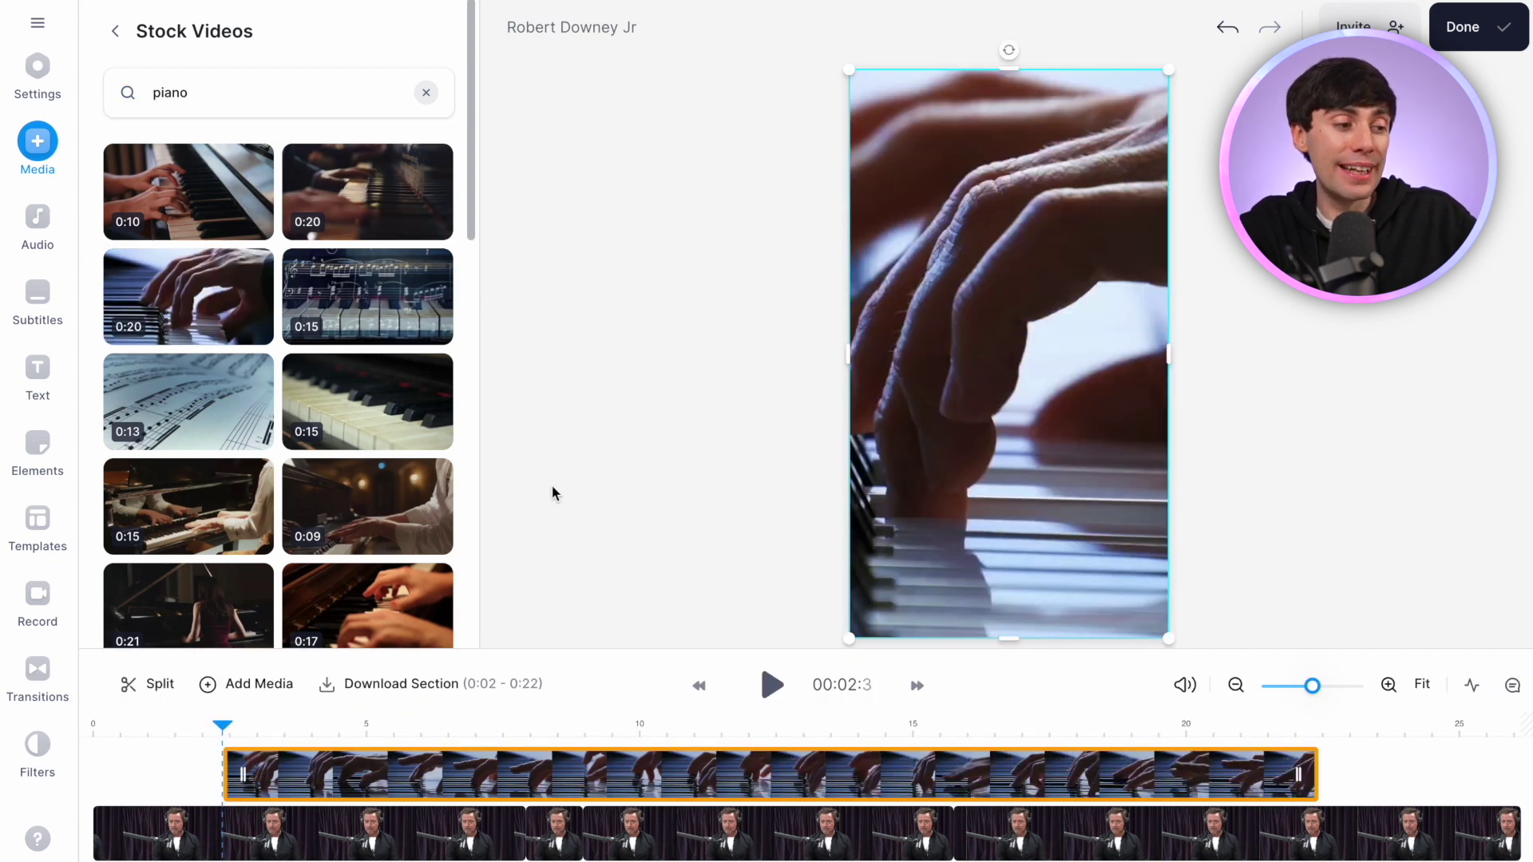
{"action": "left_click_drag", "start_coordinate": [1299, 776], "coordinate": [417, 772]}
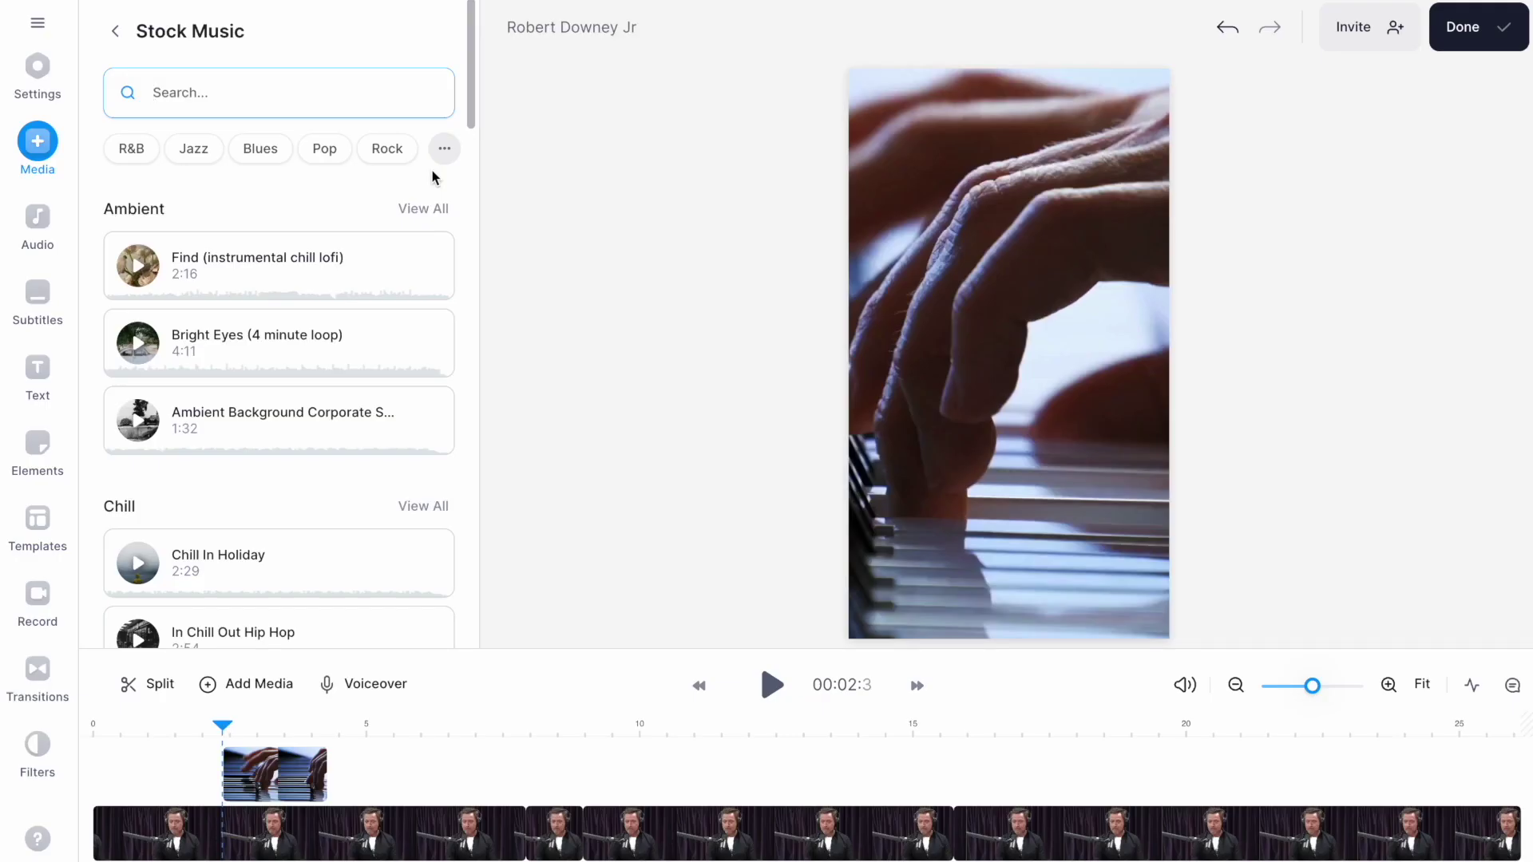
{"action": "type", "text": "pian"}
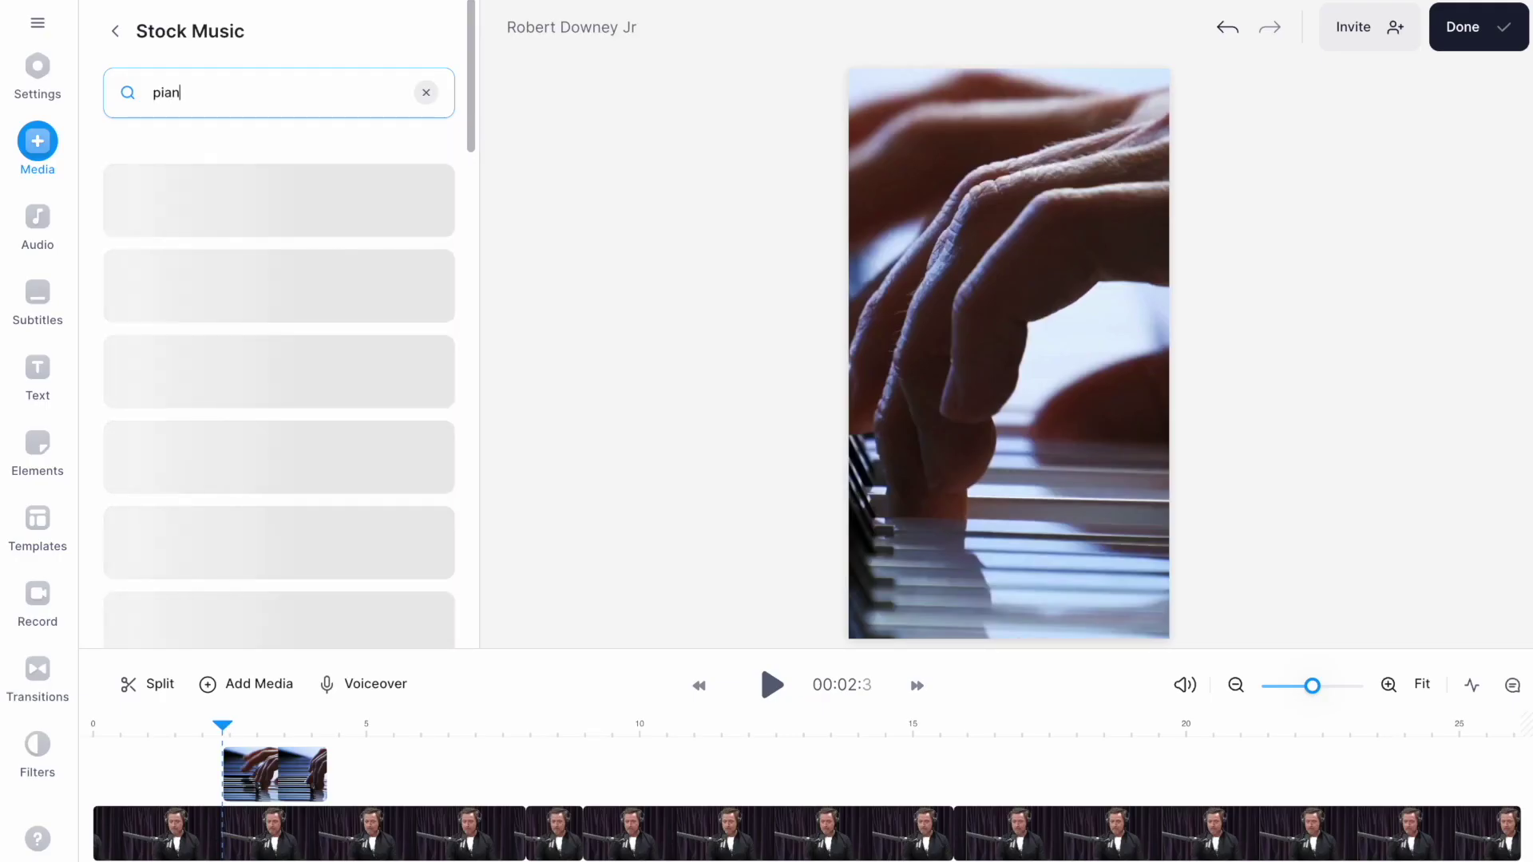
{"action": "type", "text": "o"}
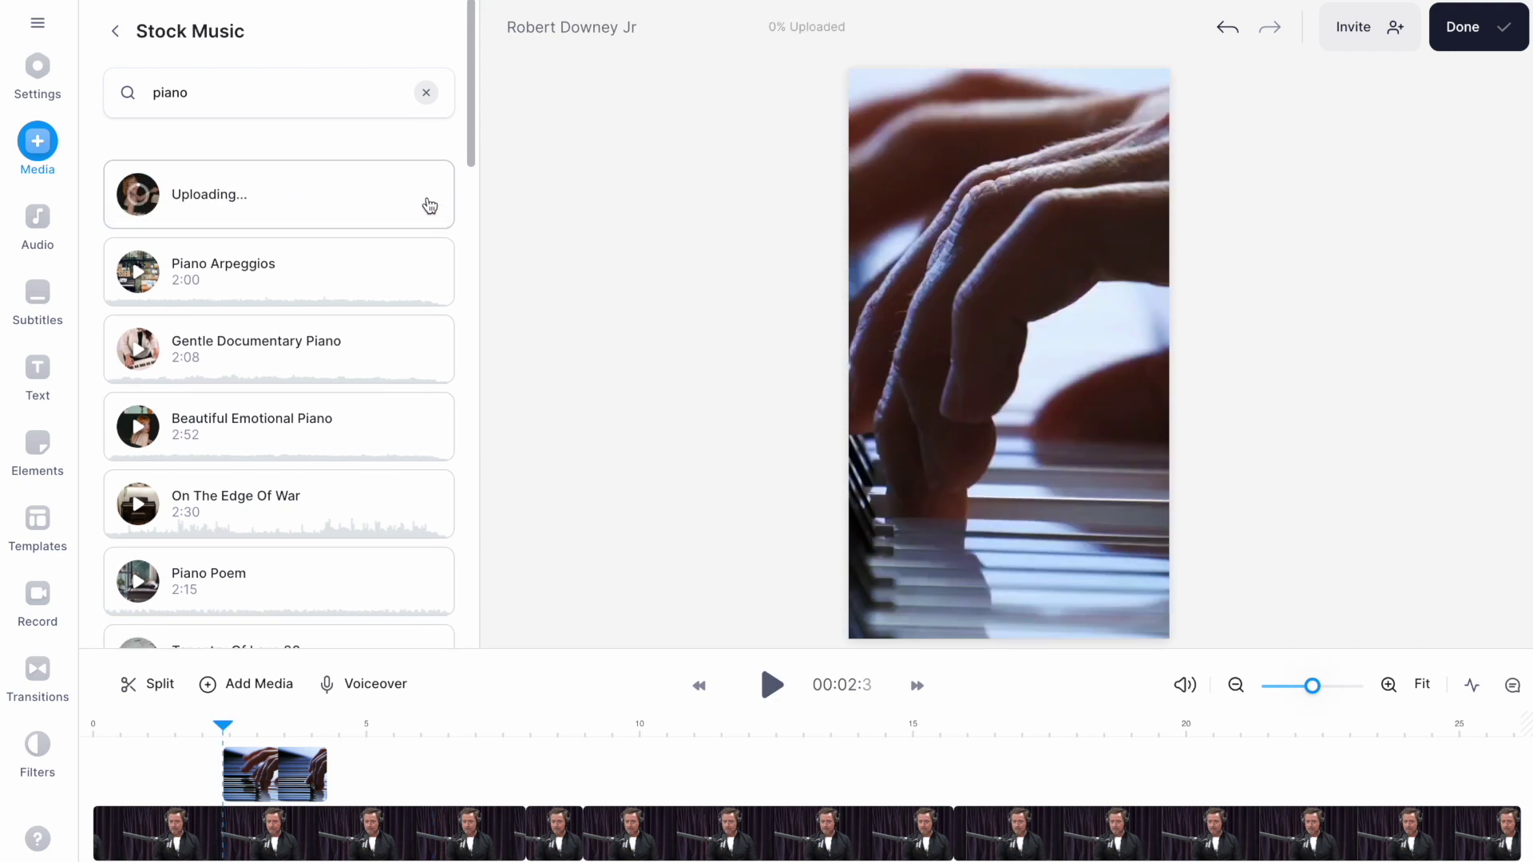